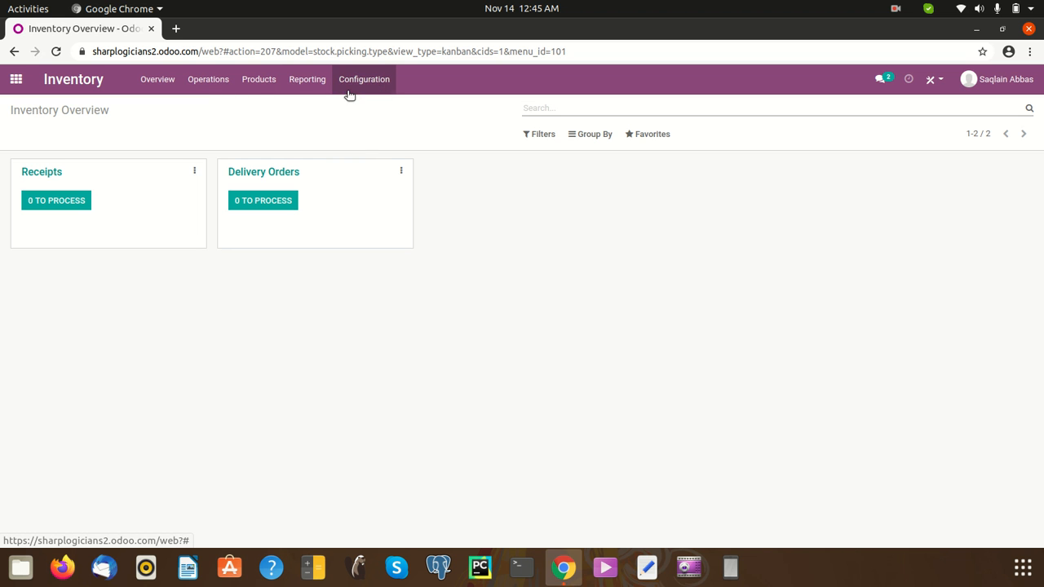
- Review the Inventory settings down to the Products section with Variants and Units of Measure enabled, and save them
{"action": "left_click", "coordinate": [274, 88]}
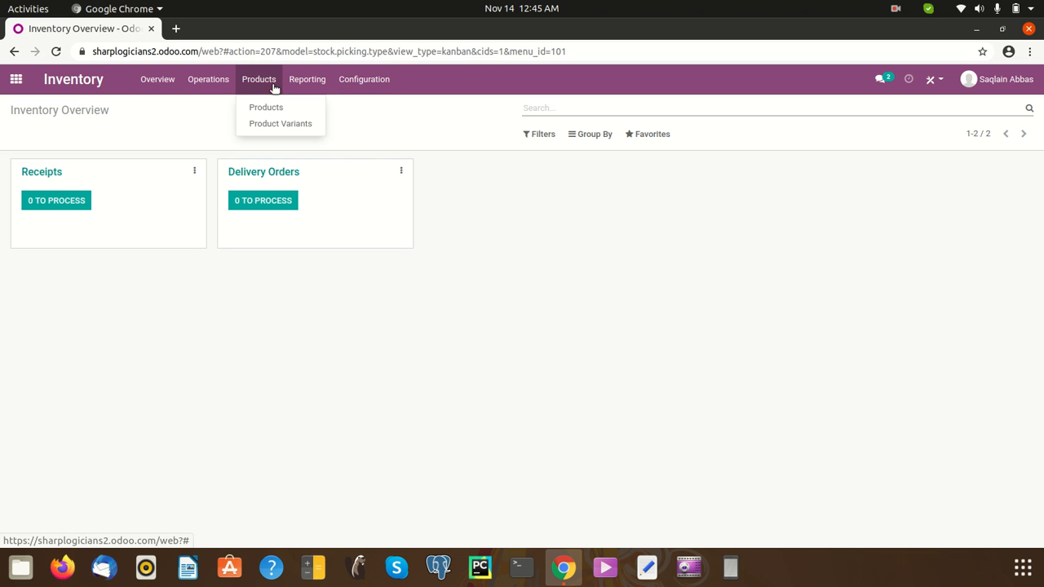
{"action": "mouse_move", "coordinate": [367, 87]}
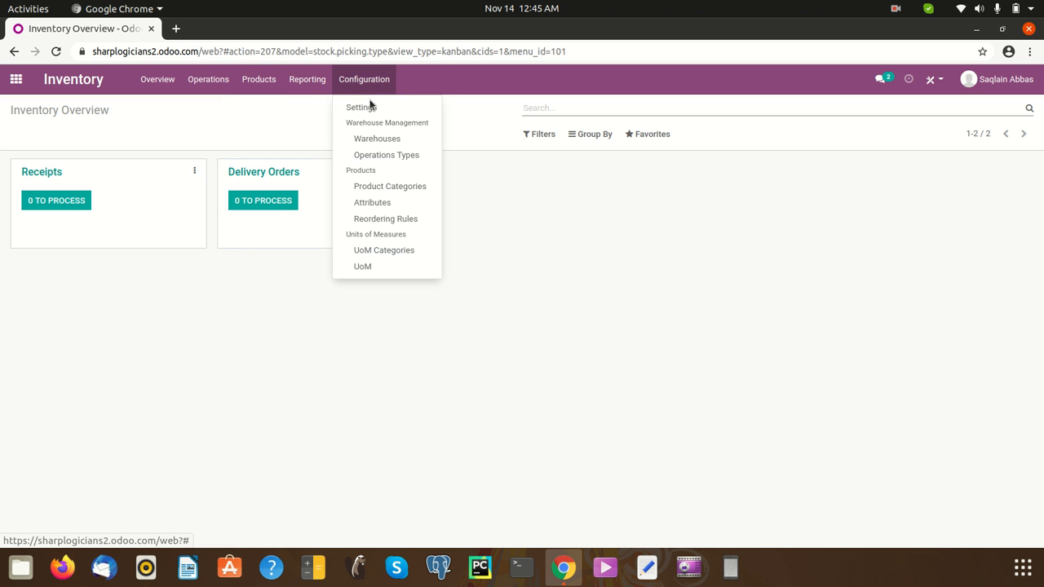
{"action": "left_click", "coordinate": [368, 106]}
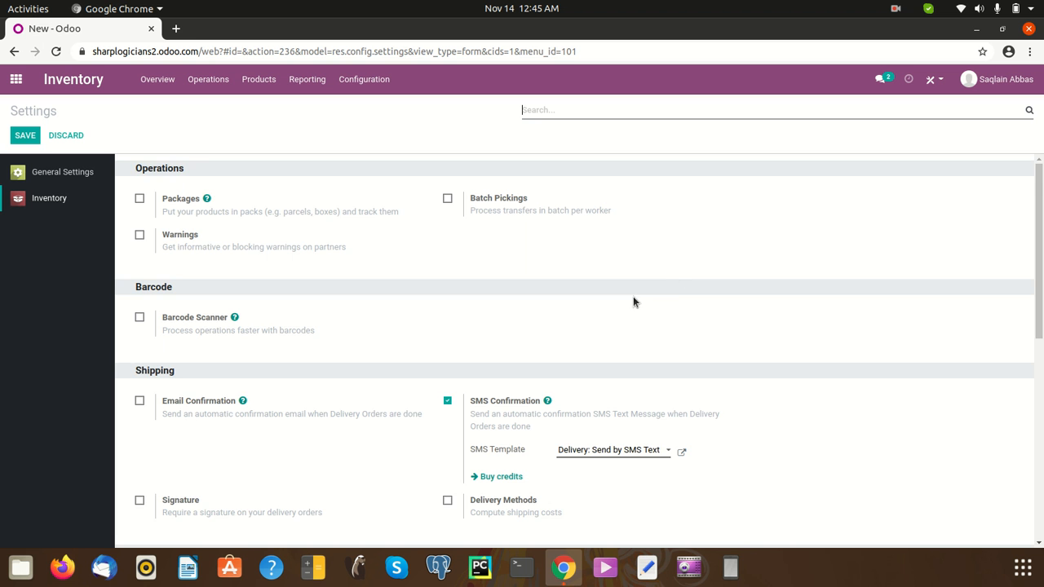
{"action": "scroll", "coordinate": [633, 301], "scroll_direction": "down", "scroll_amount": 5}
{"action": "scroll", "coordinate": [617, 306], "scroll_direction": "down", "scroll_amount": 3}
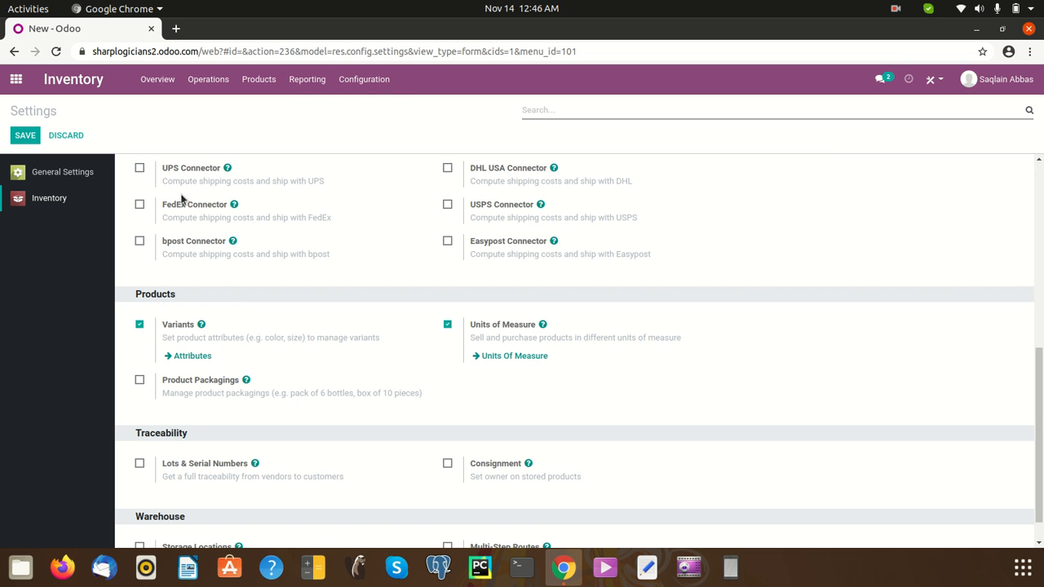
{"action": "left_click", "coordinate": [366, 89]}
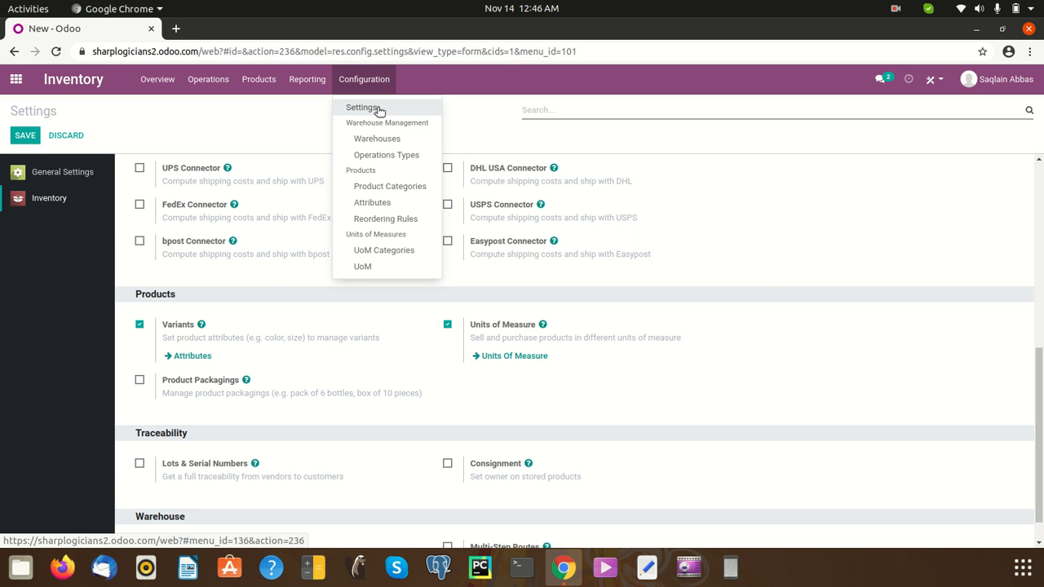
{"action": "left_click", "coordinate": [379, 110]}
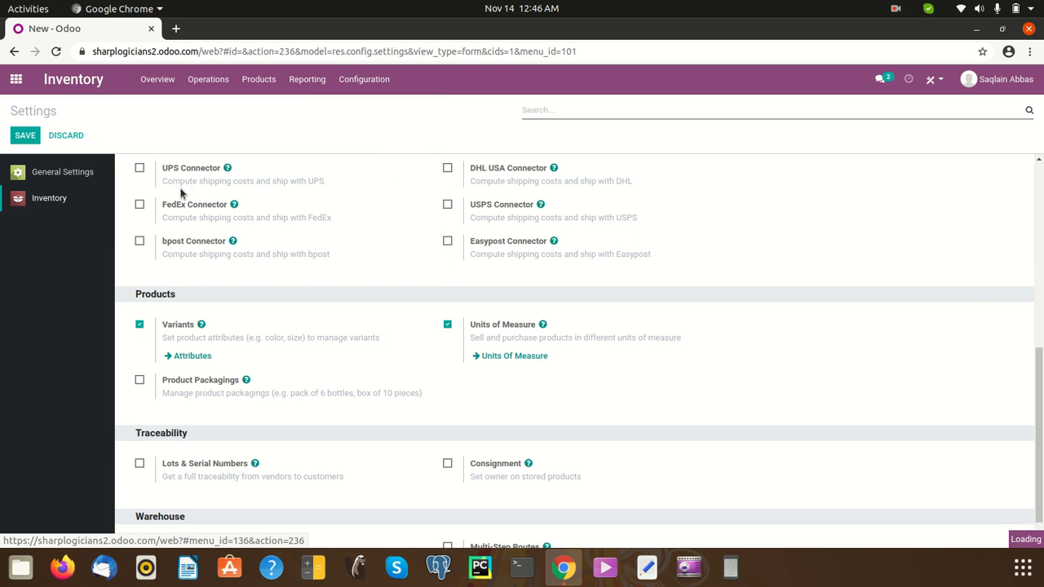
{"action": "scroll", "coordinate": [274, 279], "scroll_direction": "down", "scroll_amount": 3}
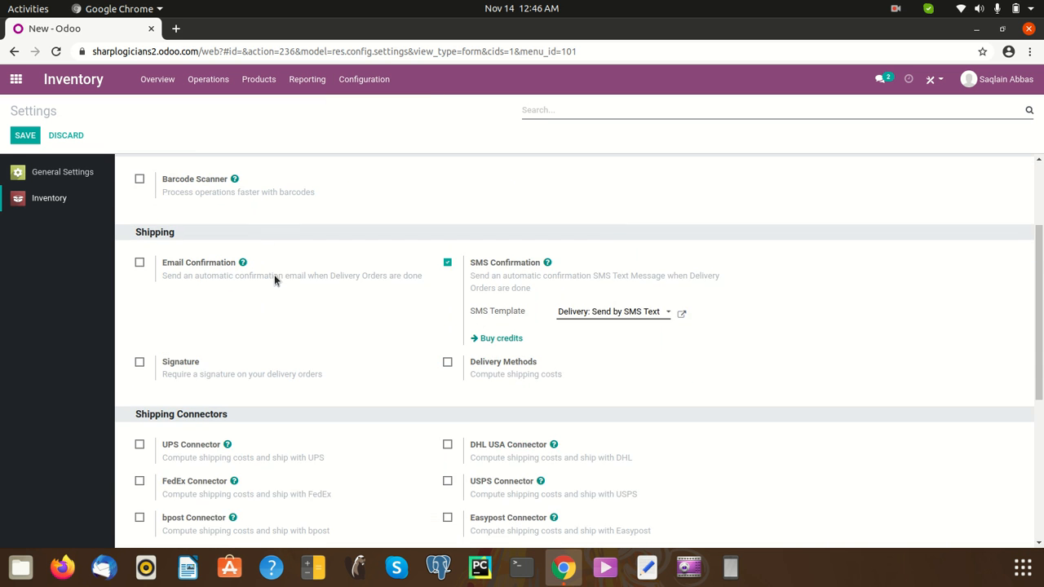
{"action": "scroll", "coordinate": [277, 229], "scroll_direction": "down", "scroll_amount": 2}
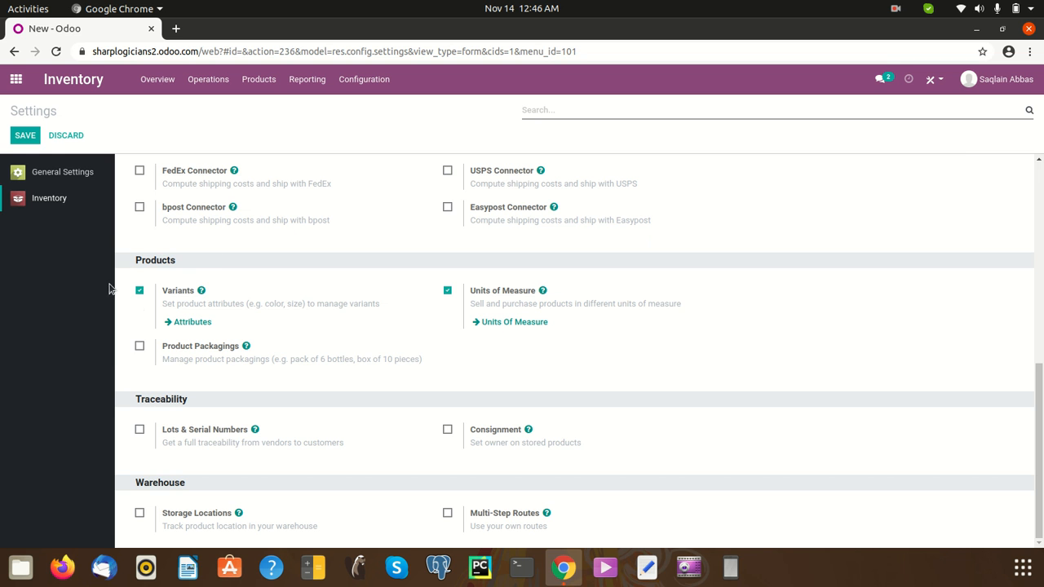
{"action": "left_click", "coordinate": [25, 135]}
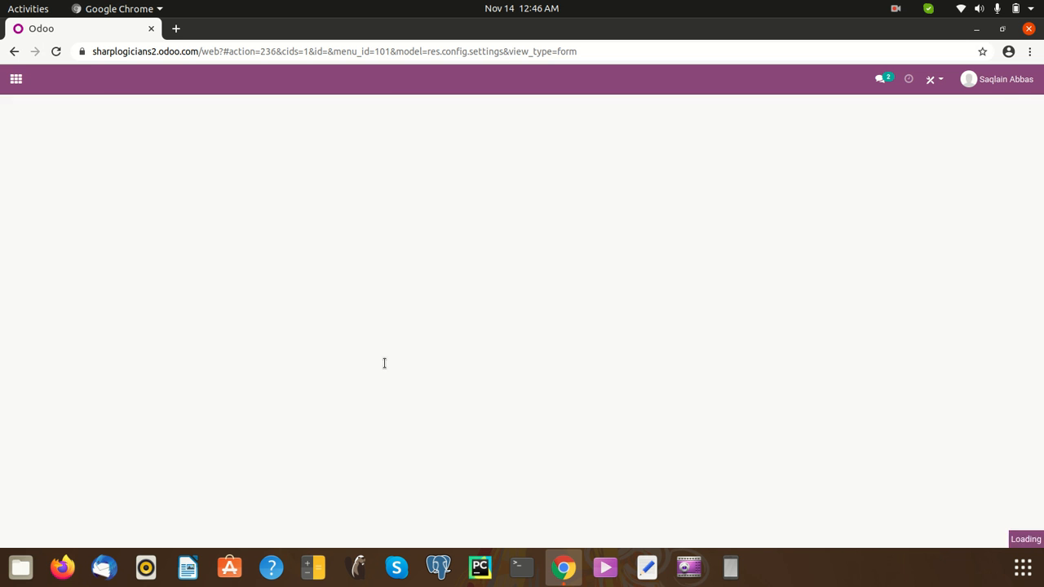
- Create a new inventory product named Teddy Bear
{"action": "left_click", "coordinate": [257, 82]}
{"action": "left_click", "coordinate": [260, 107]}
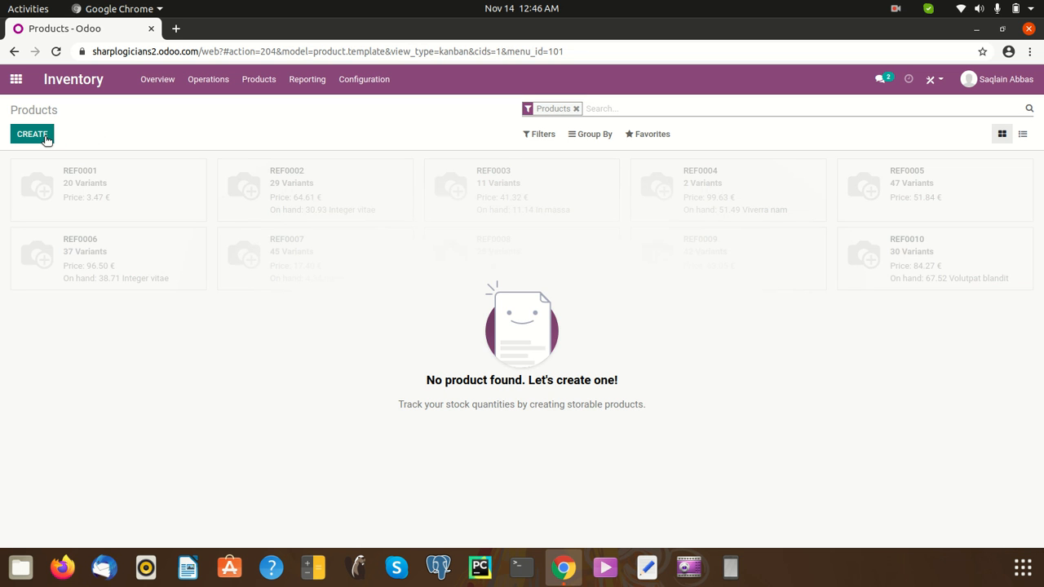
{"action": "left_click", "coordinate": [46, 137]}
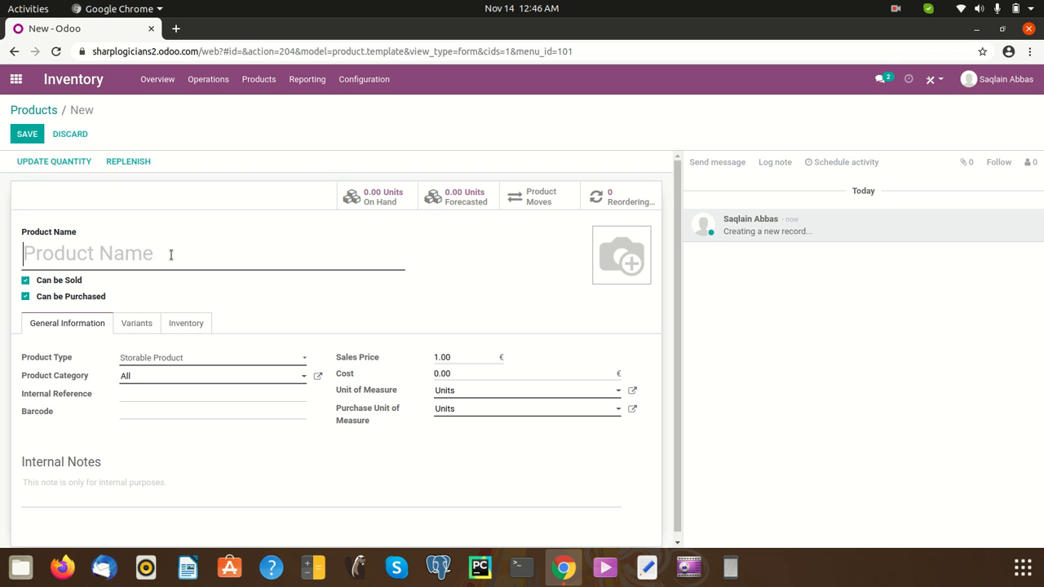
{"action": "type", "text": "Ted"}
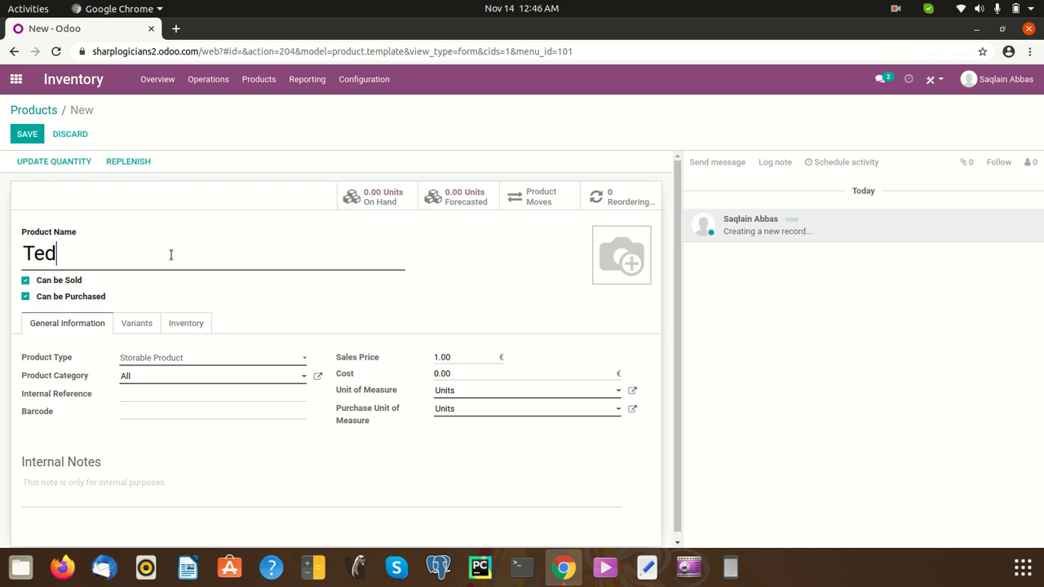
{"action": "type", "text": "dy Bear"}
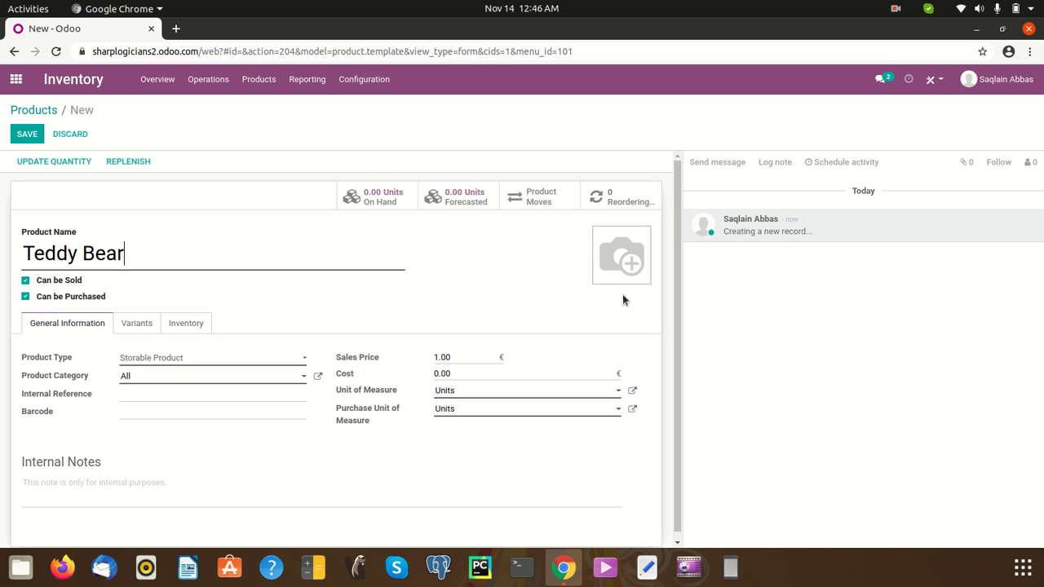
- Upload teddy bear 2.jpg from the Downloads folder as the product's image
{"action": "scroll", "coordinate": [302, 306], "scroll_direction": "down", "scroll_amount": 1}
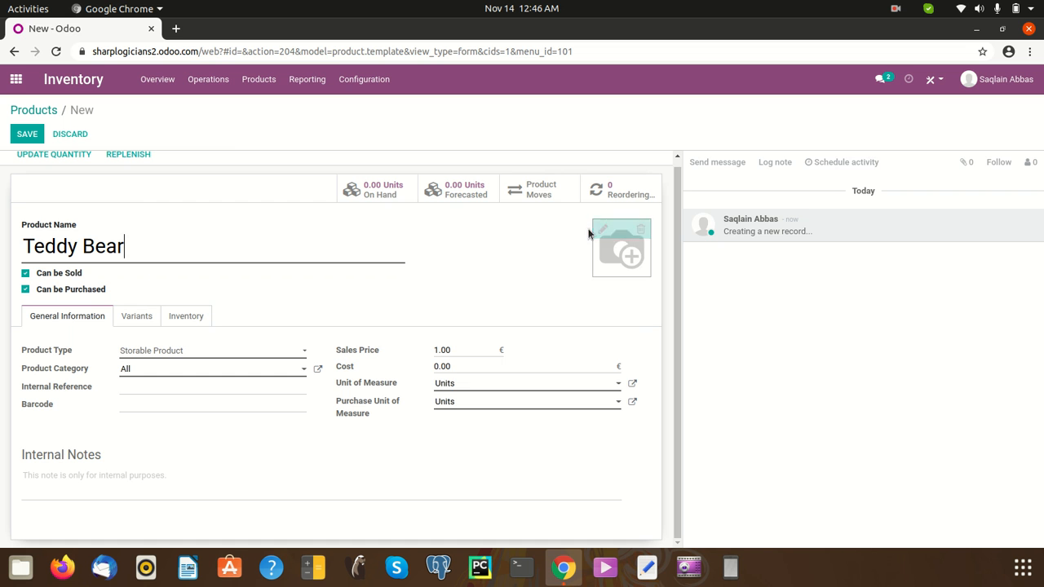
{"action": "left_click", "coordinate": [610, 229]}
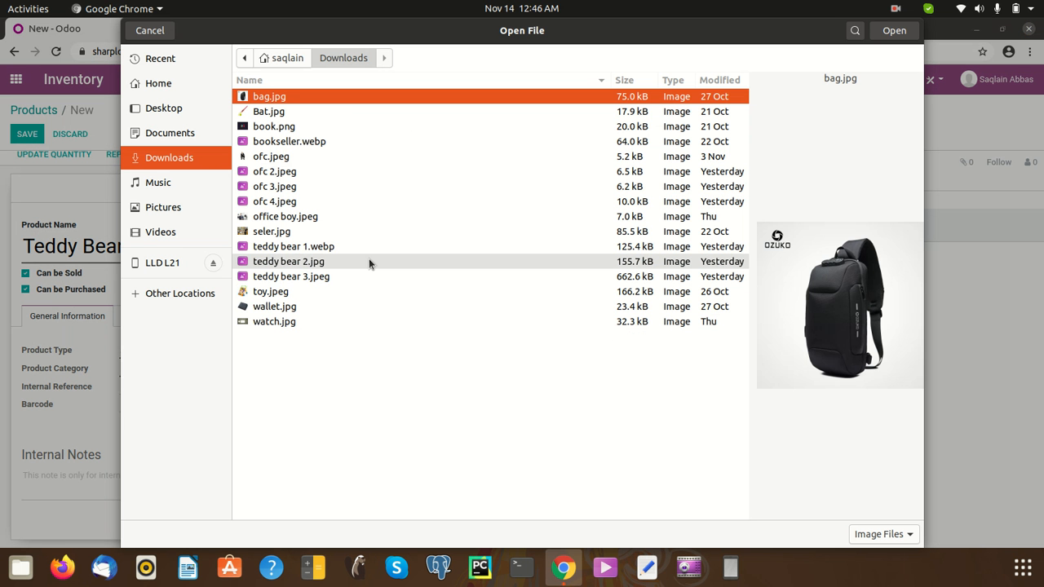
{"action": "left_click", "coordinate": [368, 261]}
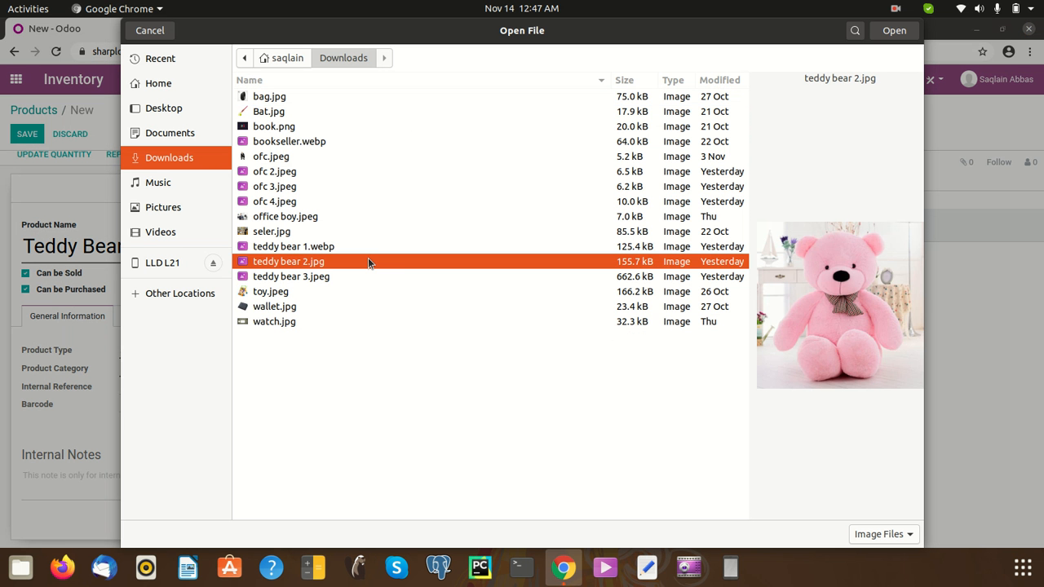
{"action": "left_click", "coordinate": [894, 30]}
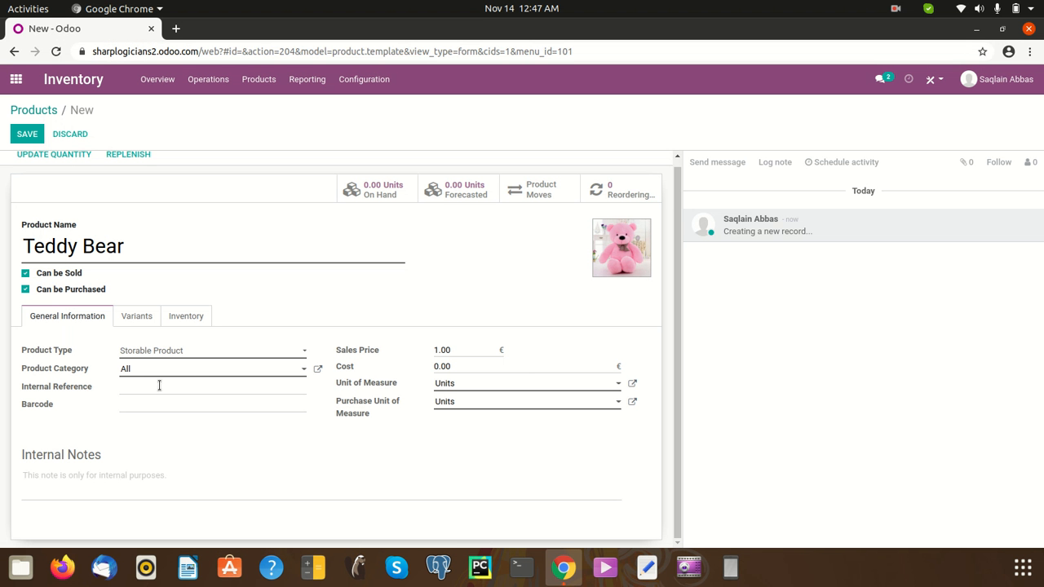
- Set the product's sales price to 5.00 € and its cost to 2.00 €
{"action": "left_click", "coordinate": [438, 349]}
{"action": "key", "text": "BackSpace"}
{"action": "type", "text": "5"}
{"action": "left_click", "coordinate": [434, 366]}
{"action": "key", "text": "Delete"}
{"action": "key", "text": "Delete"}
{"action": "type", "text": "2"}
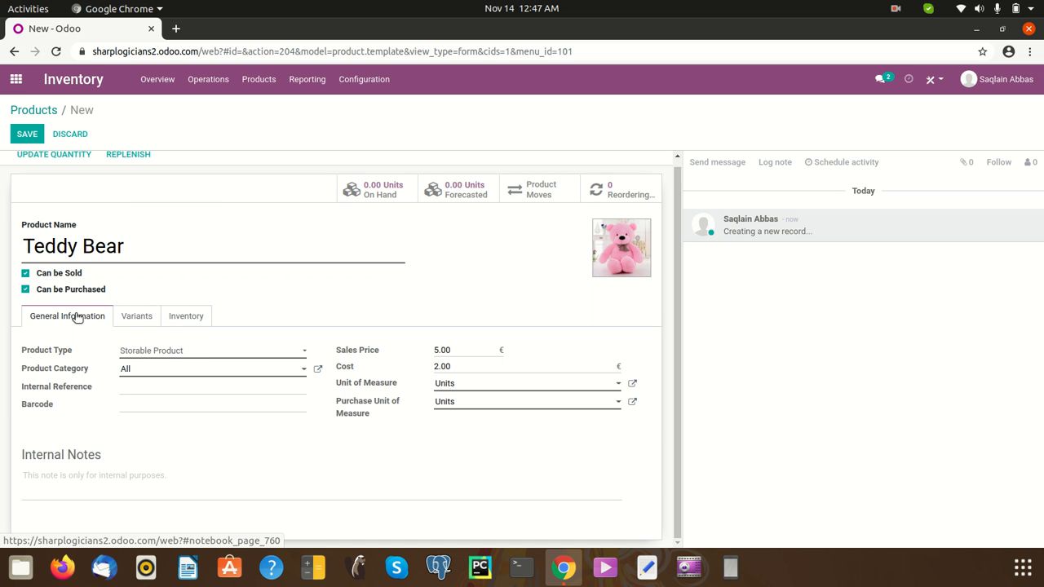
- Look through the product's general information and the choices available for its unit of measure
{"action": "left_click", "coordinate": [129, 318]}
{"action": "left_click", "coordinate": [79, 326]}
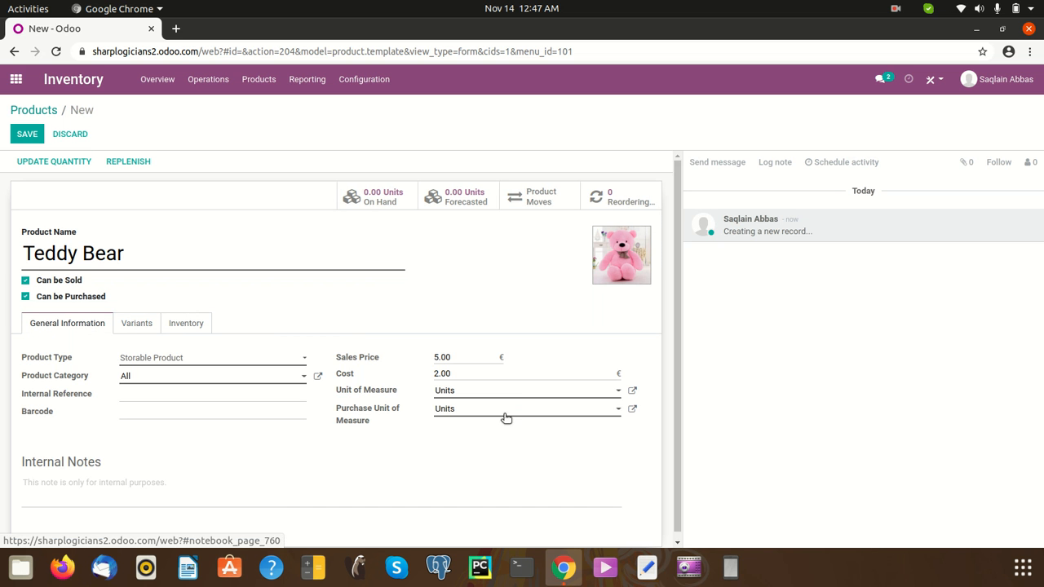
{"action": "left_click", "coordinate": [546, 399]}
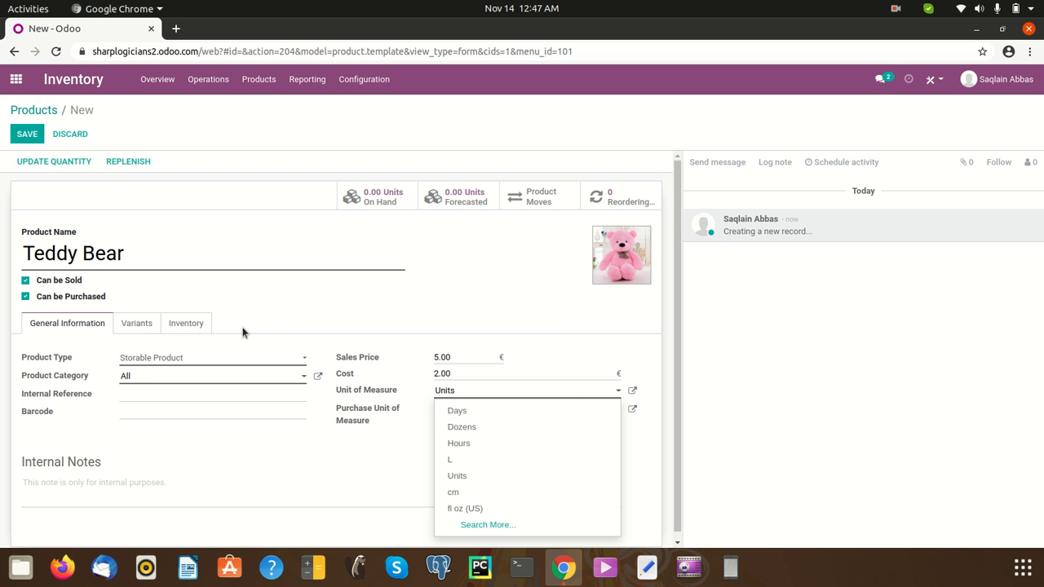
{"action": "left_click", "coordinate": [363, 302]}
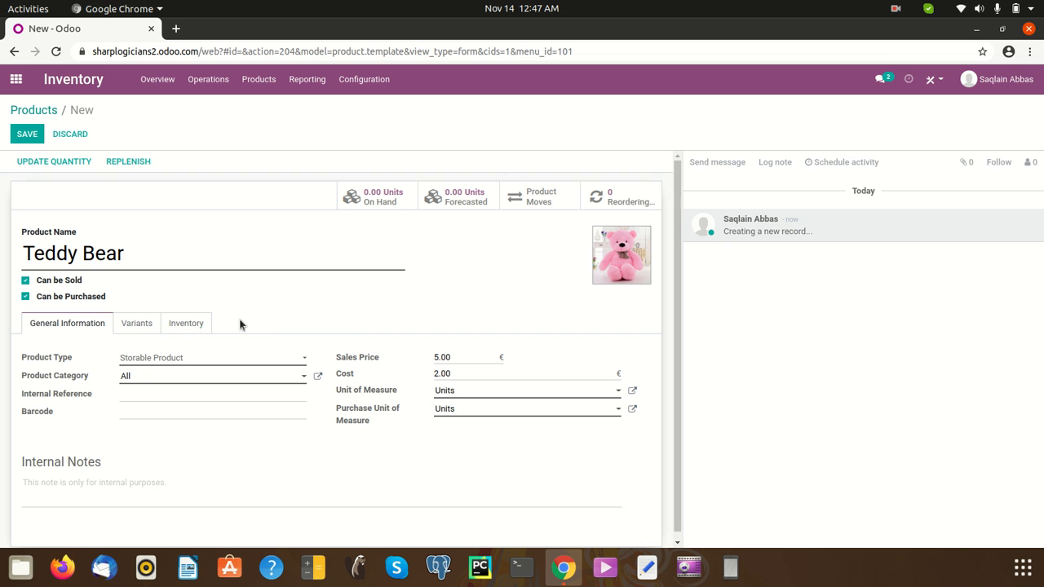
- Add a variant attribute line to the Teddy Bear product and create a new attribute named Color for it
{"action": "left_click", "coordinate": [137, 326]}
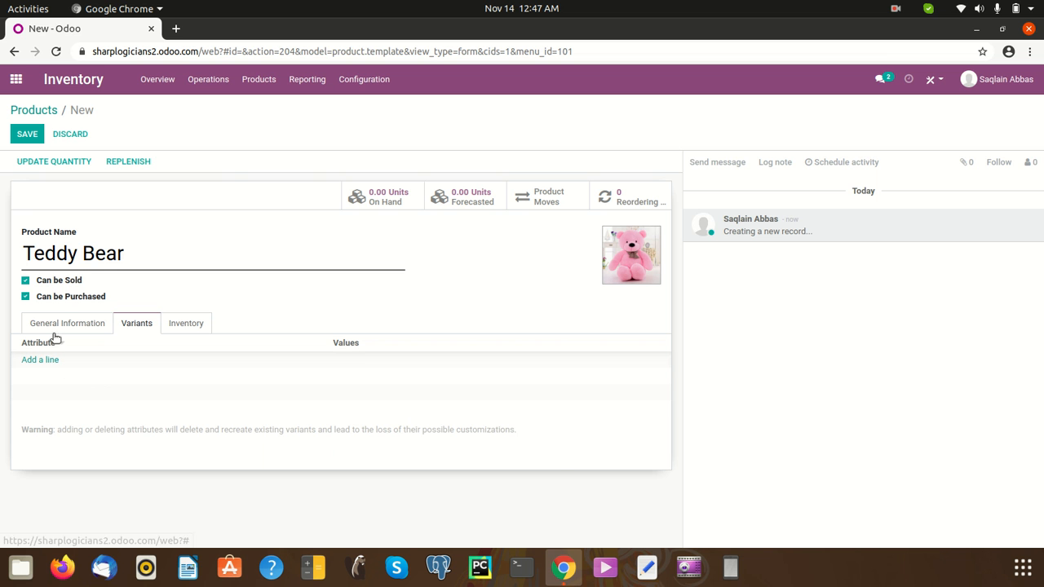
{"action": "mouse_move", "coordinate": [605, 246]}
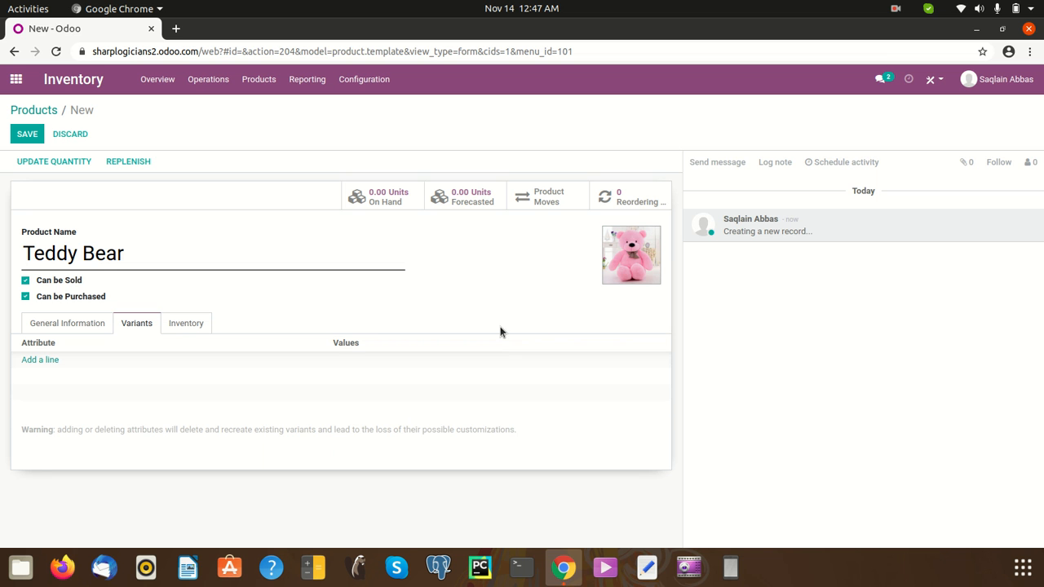
{"action": "left_click", "coordinate": [54, 362]}
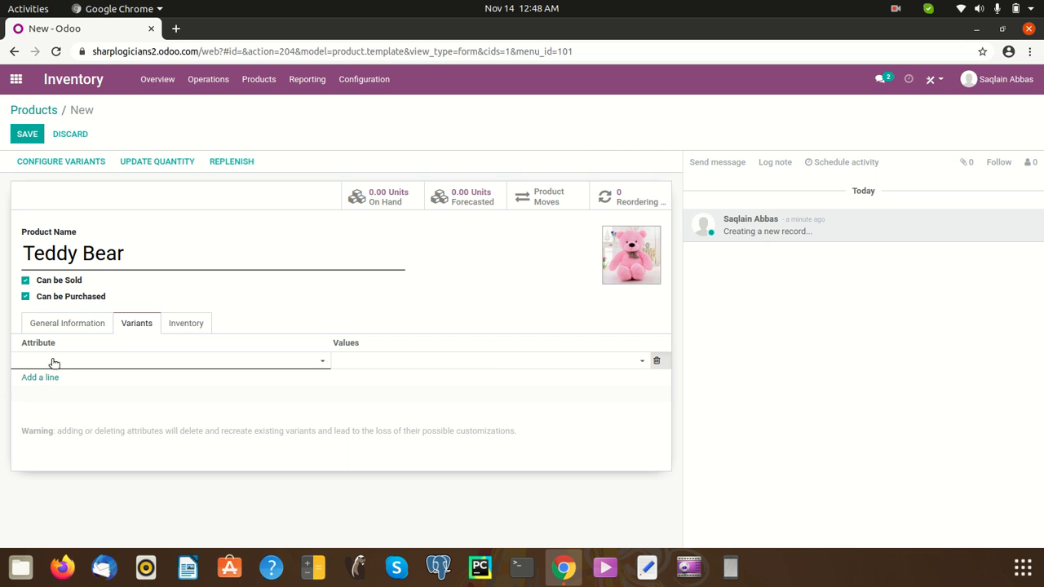
{"action": "type", "text": "Clo"}
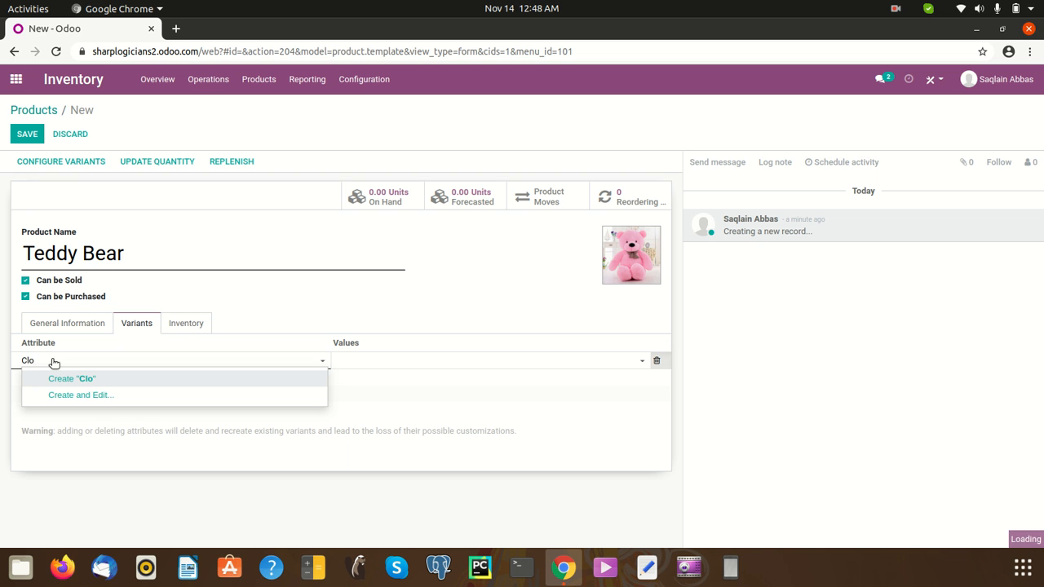
{"action": "key", "text": "BackSpace"}
{"action": "key", "text": "BackSpace"}
{"action": "type", "text": "olor"}
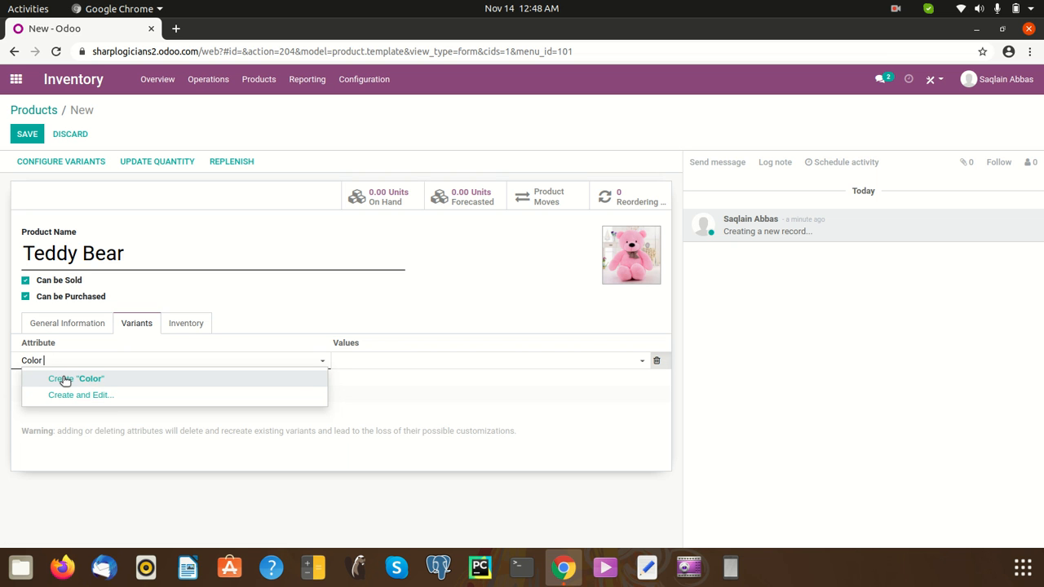
{"action": "left_click", "coordinate": [116, 378]}
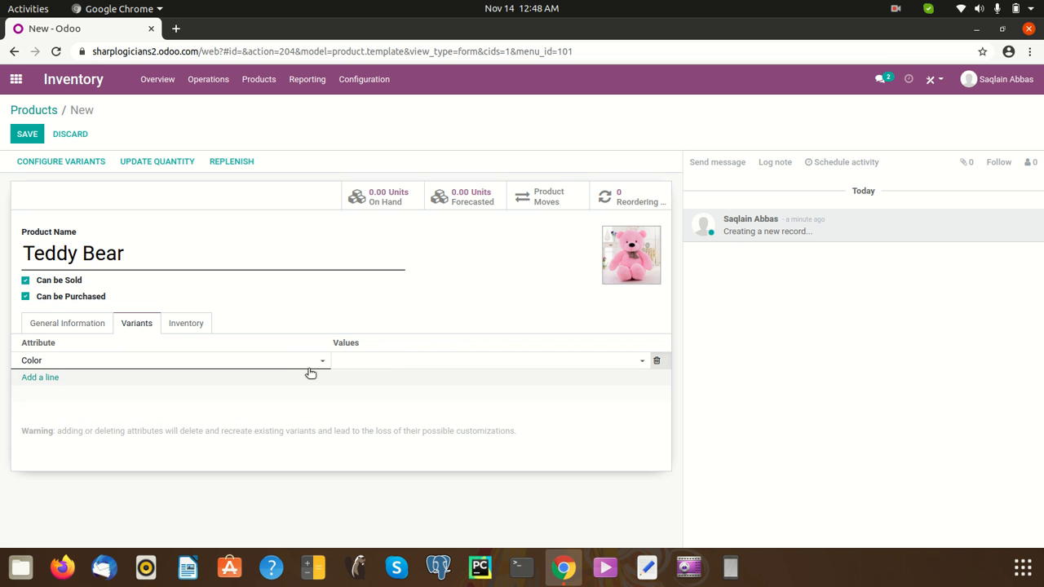
- Open the Color attribute's details and set its display type to Select
{"action": "left_click", "coordinate": [356, 391]}
{"action": "left_click", "coordinate": [387, 364]}
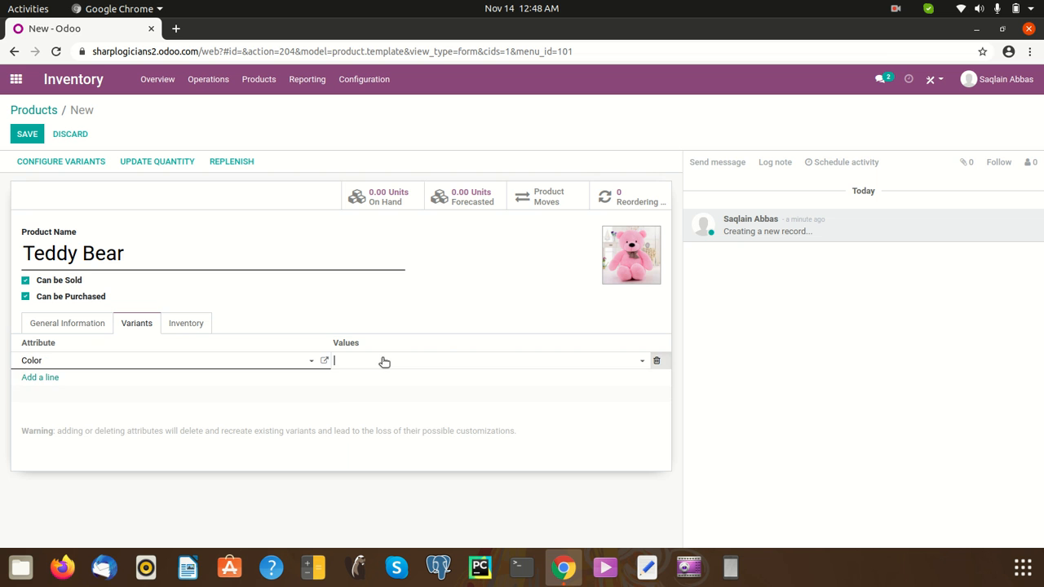
{"action": "left_click", "coordinate": [326, 363]}
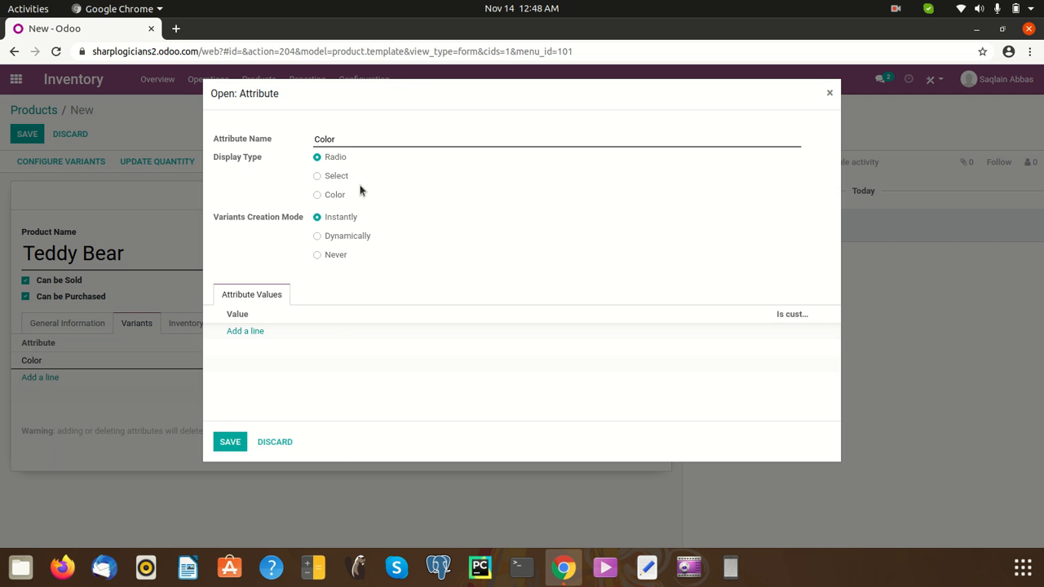
{"action": "left_click", "coordinate": [337, 139]}
{"action": "left_click", "coordinate": [318, 176]}
- Add the values Red, Black, Blue, Green and Grey to the Color attribute and save the attribute
{"action": "left_click", "coordinate": [244, 334]}
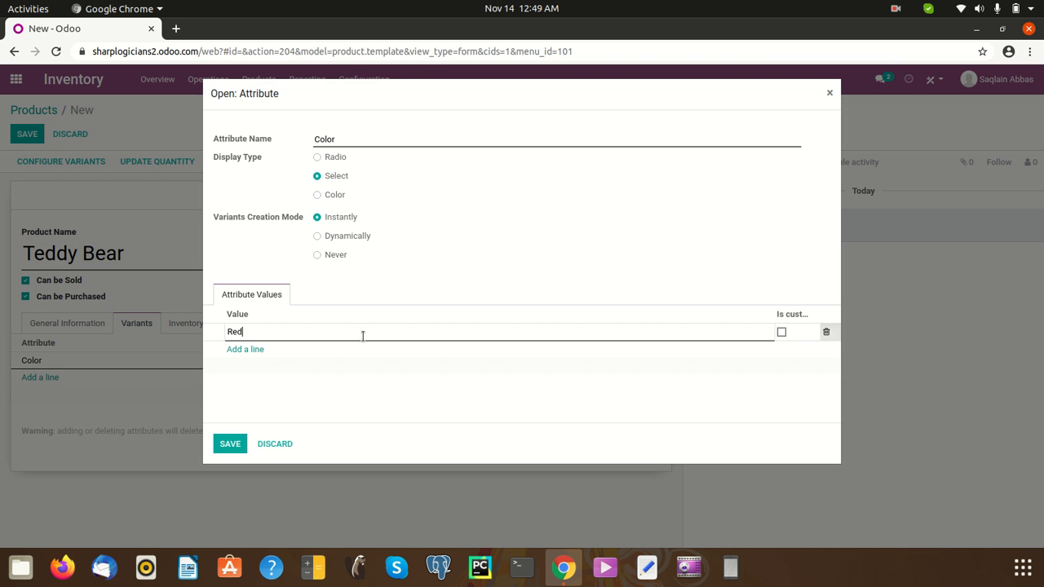
{"action": "left_click", "coordinate": [228, 349]}
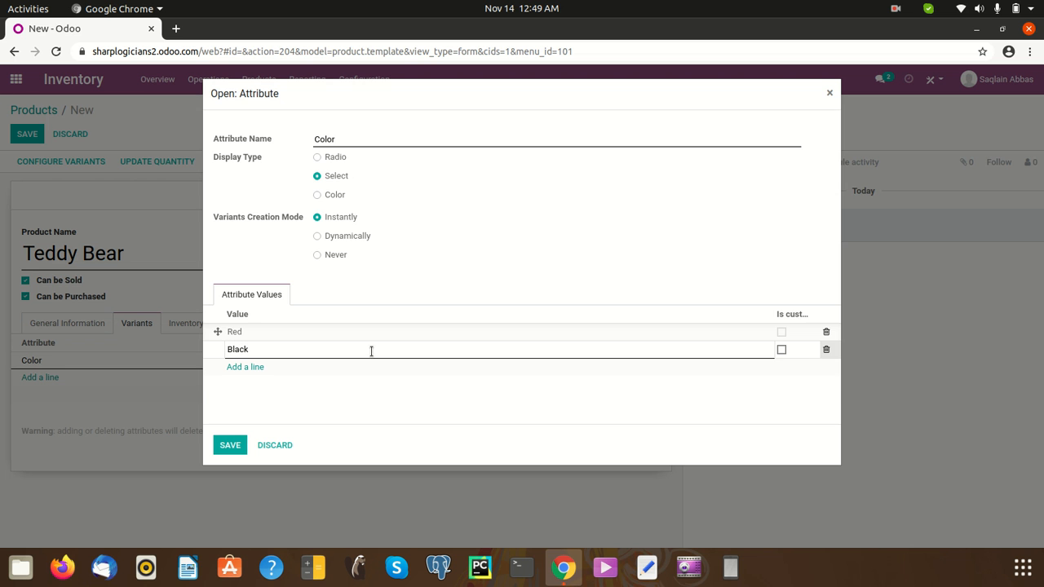
{"action": "left_click", "coordinate": [240, 367]}
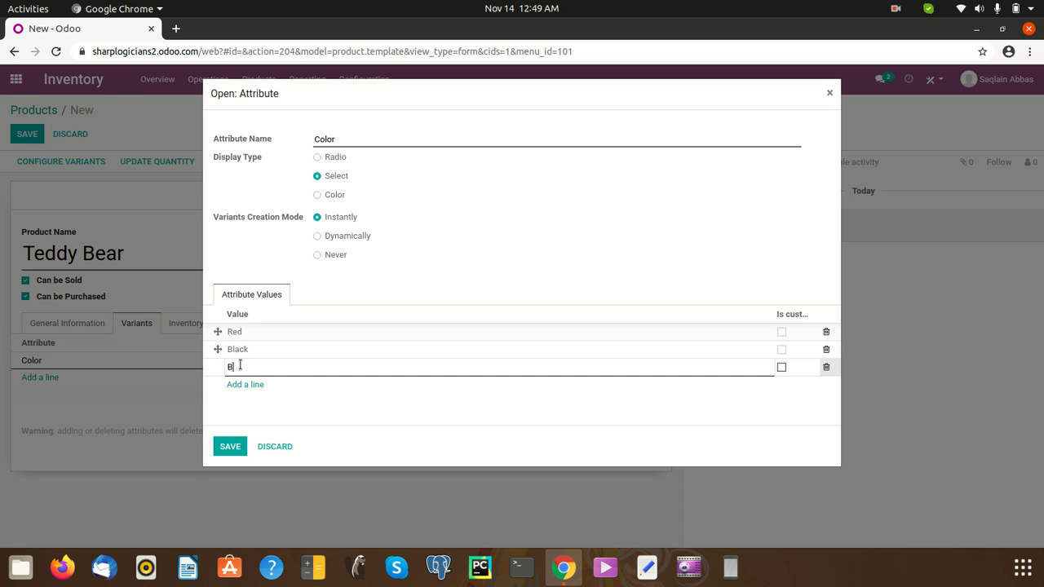
{"action": "left_click", "coordinate": [208, 388]}
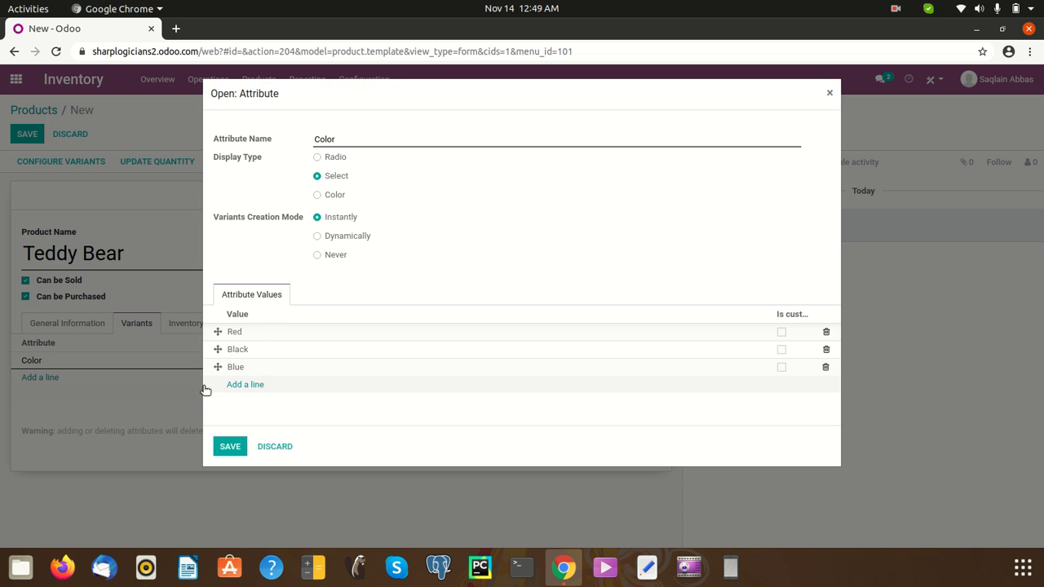
{"action": "left_click", "coordinate": [244, 385]}
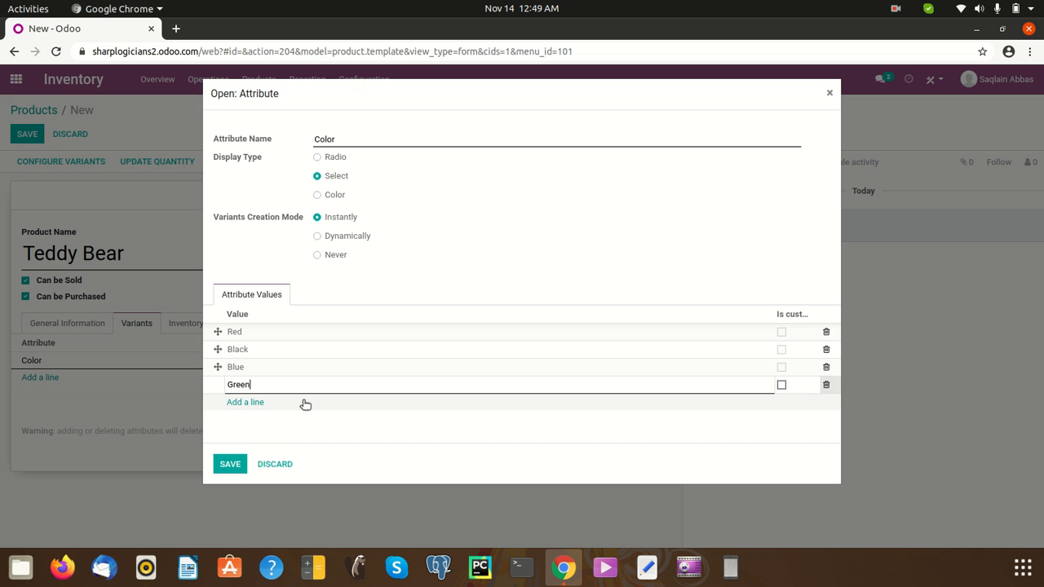
{"action": "left_click", "coordinate": [479, 438]}
{"action": "left_click", "coordinate": [257, 404]}
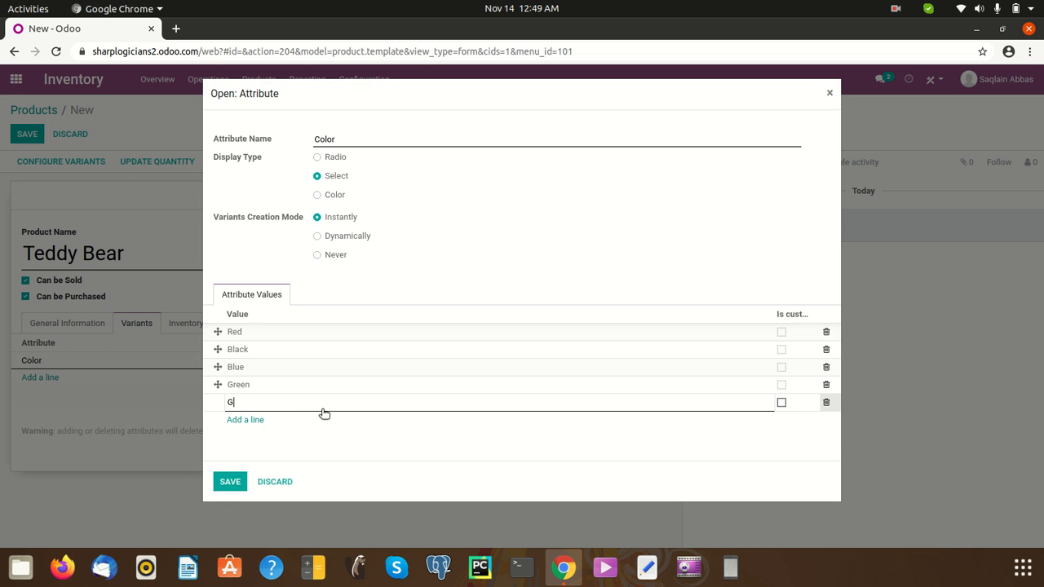
{"action": "left_click", "coordinate": [421, 213]}
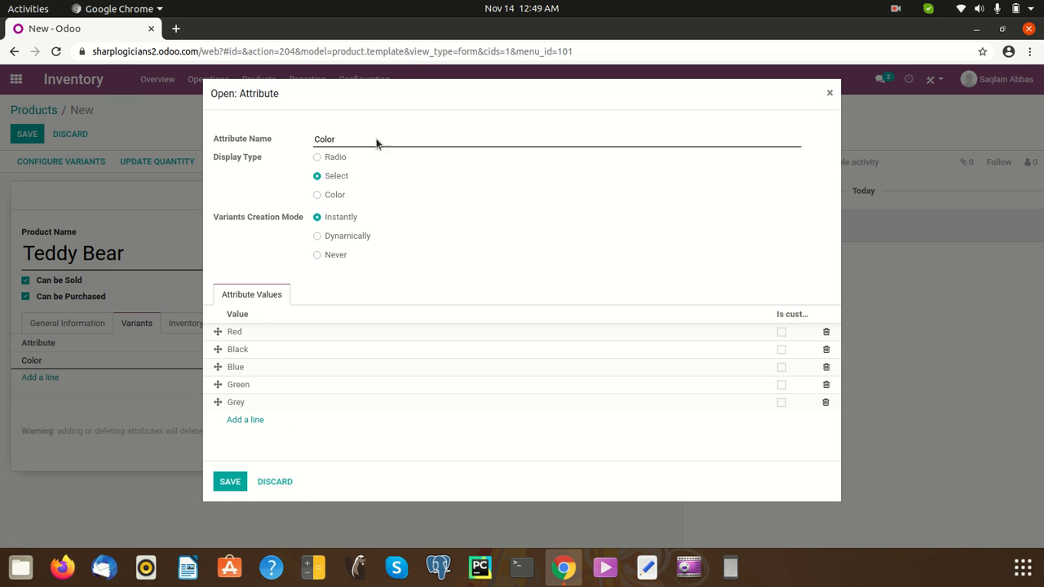
{"action": "left_click", "coordinate": [230, 482]}
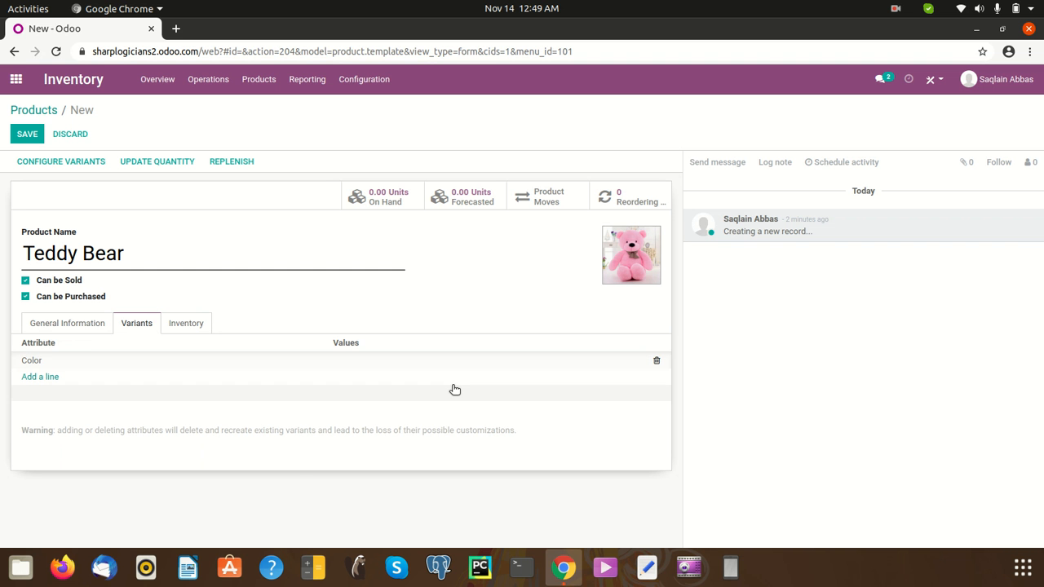
- Assign the values Red, Black, Blue, Green and Grey to the Teddy Bear's Color attribute line
{"action": "left_click", "coordinate": [405, 356]}
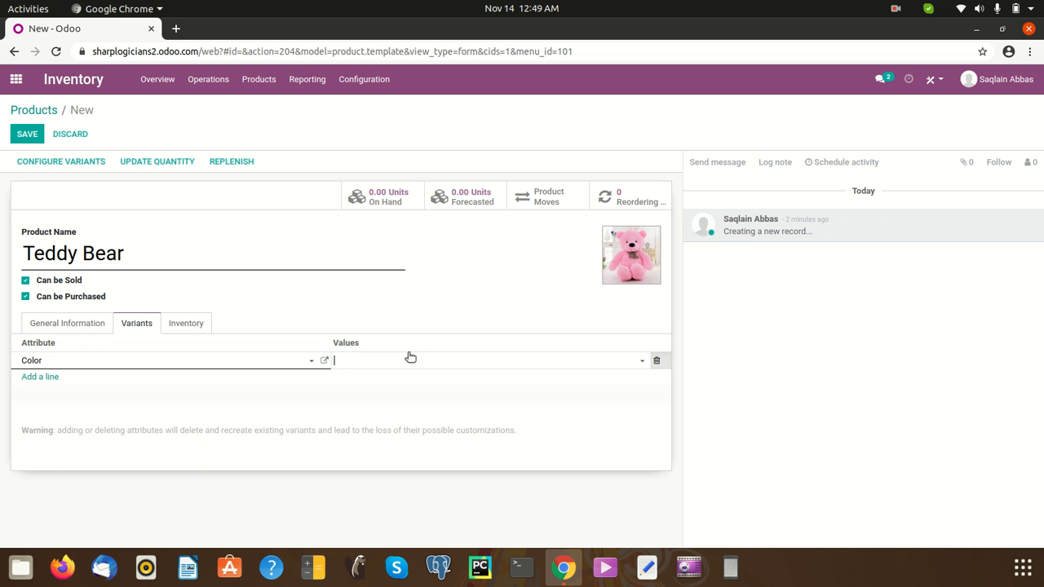
{"action": "left_click", "coordinate": [638, 366]}
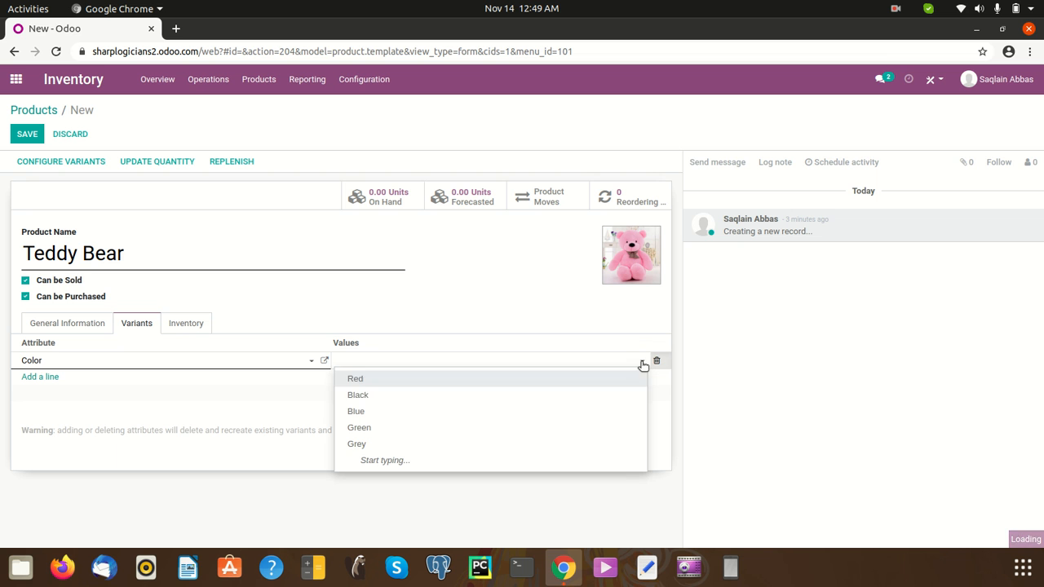
{"action": "left_click", "coordinate": [528, 383]}
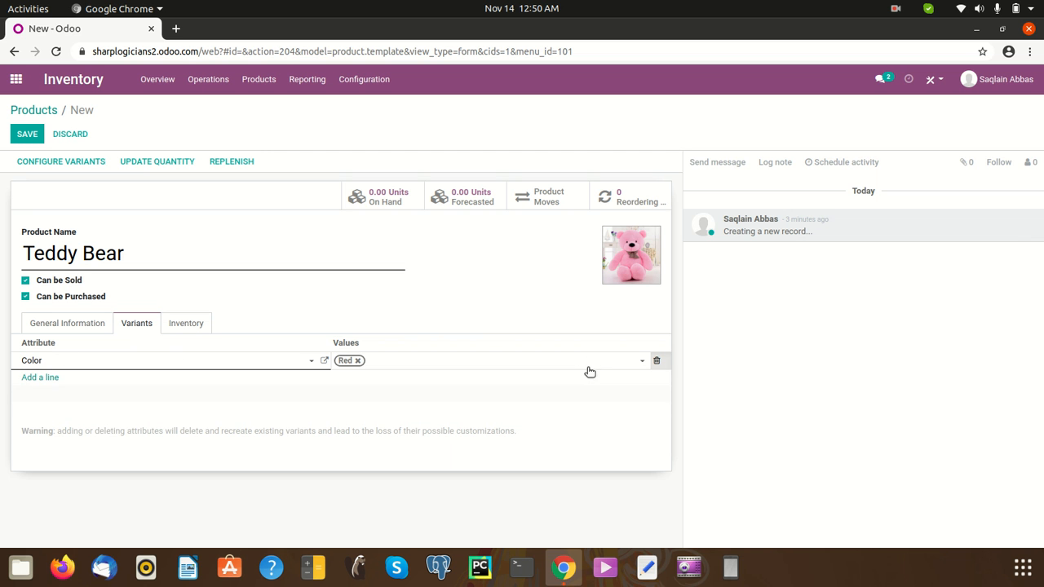
{"action": "left_click", "coordinate": [644, 364]}
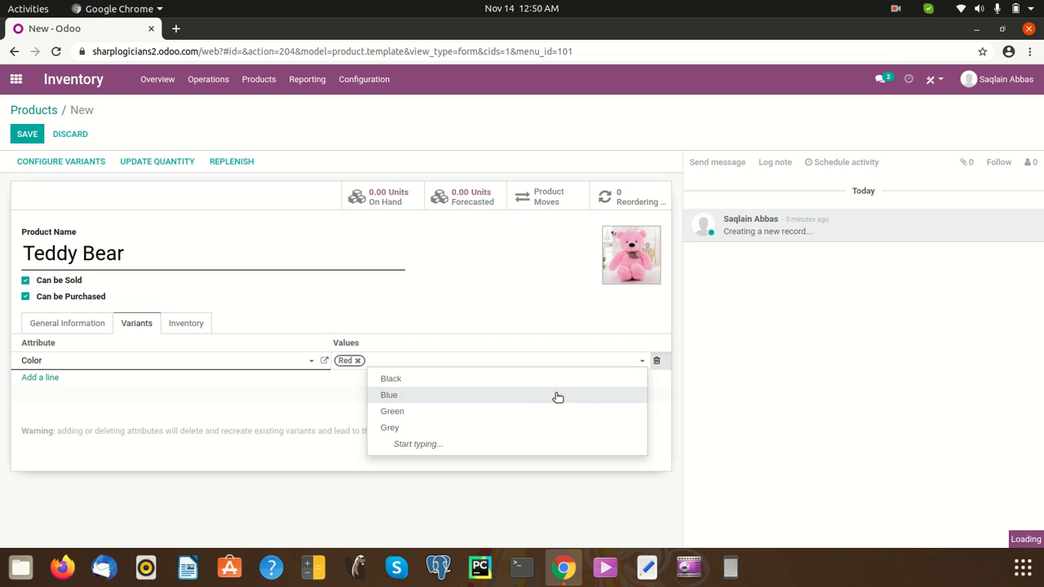
{"action": "left_click", "coordinate": [499, 385]}
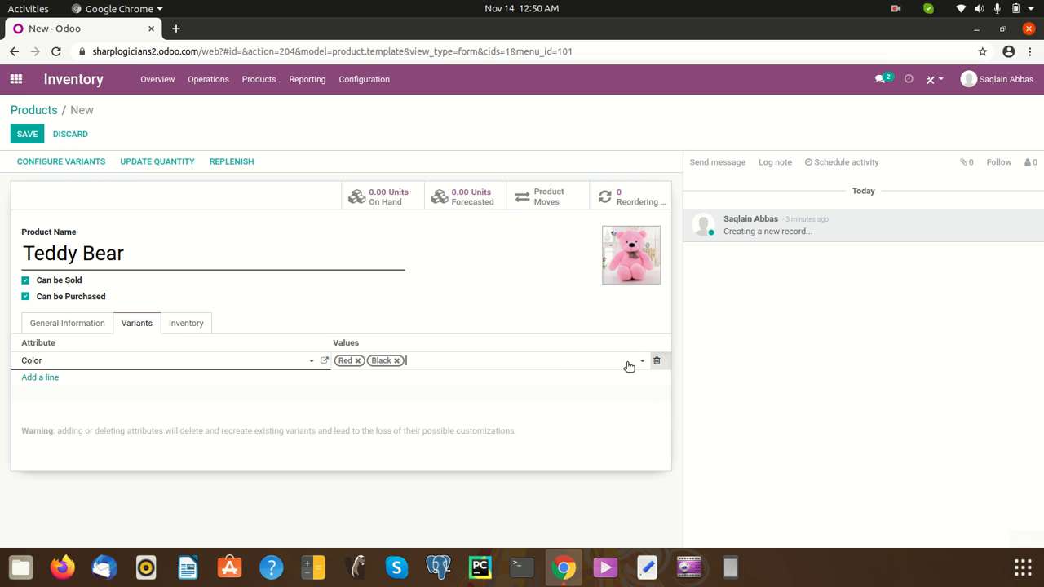
{"action": "left_click", "coordinate": [626, 360]}
{"action": "left_click", "coordinate": [585, 382]}
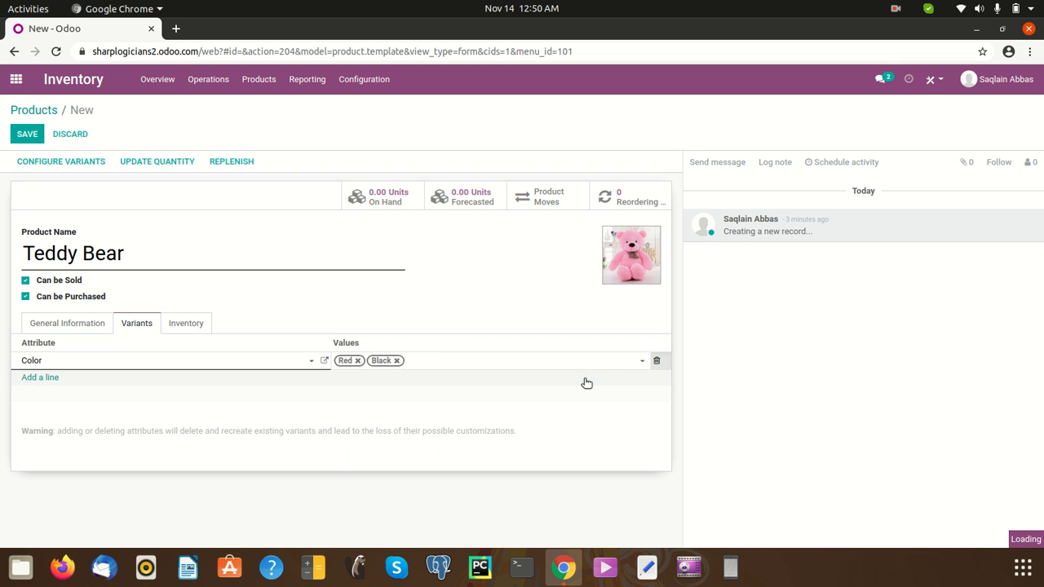
{"action": "left_click", "coordinate": [620, 368]}
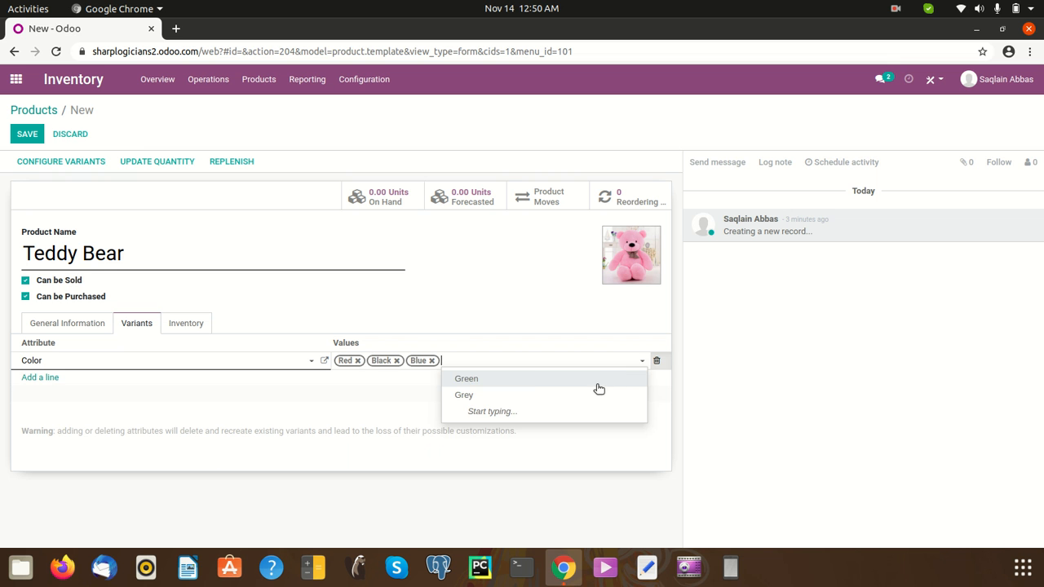
{"action": "left_click", "coordinate": [599, 384]}
{"action": "left_click", "coordinate": [618, 366]}
{"action": "left_click", "coordinate": [594, 380]}
- Add a second variant attribute line to the product and create a new attribute named Size for it
{"action": "left_click", "coordinate": [38, 377]}
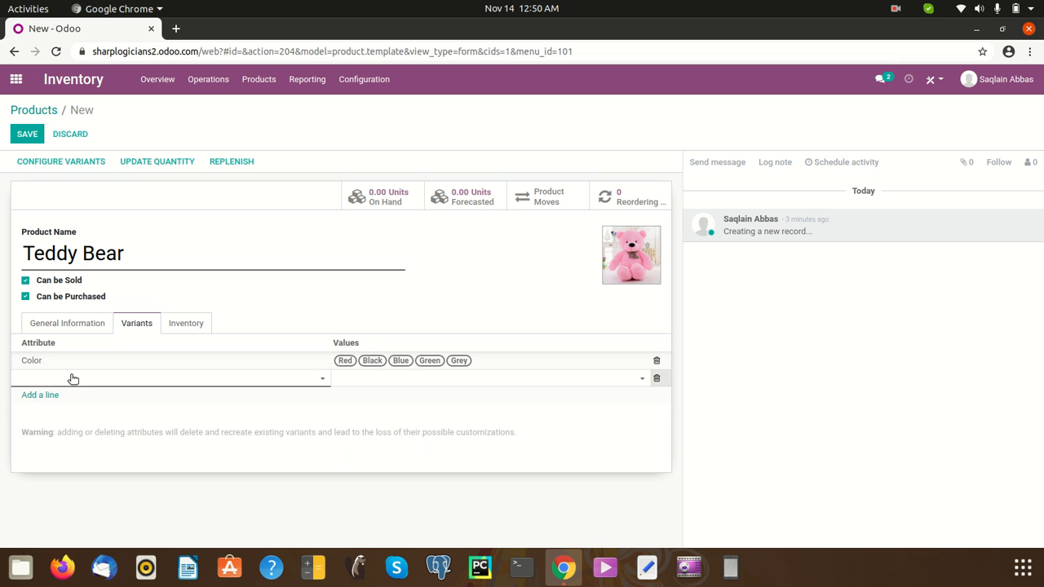
{"action": "type", "text": "Siz"}
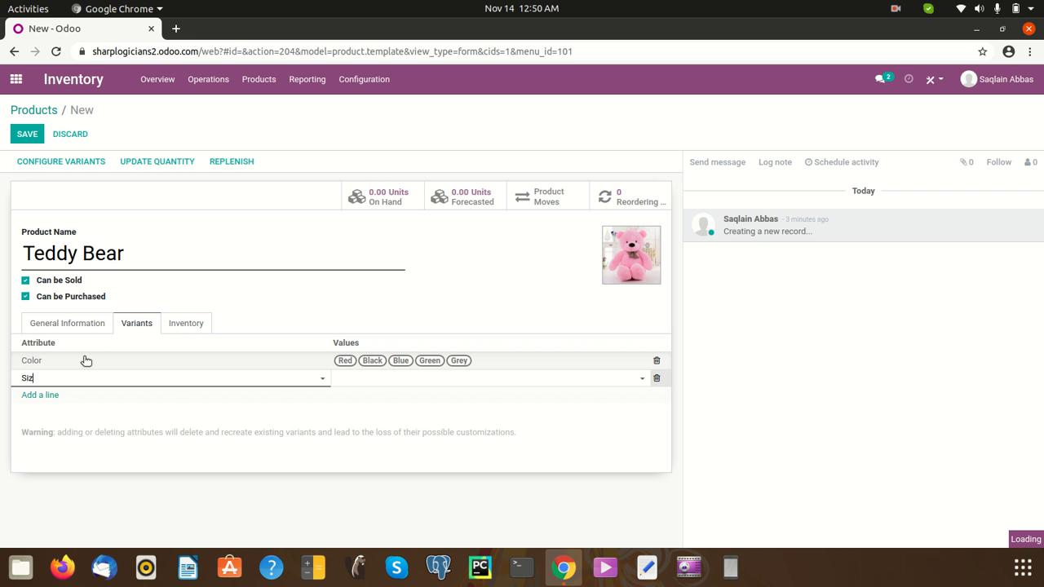
{"action": "type", "text": "e"}
{"action": "left_click", "coordinate": [451, 318]}
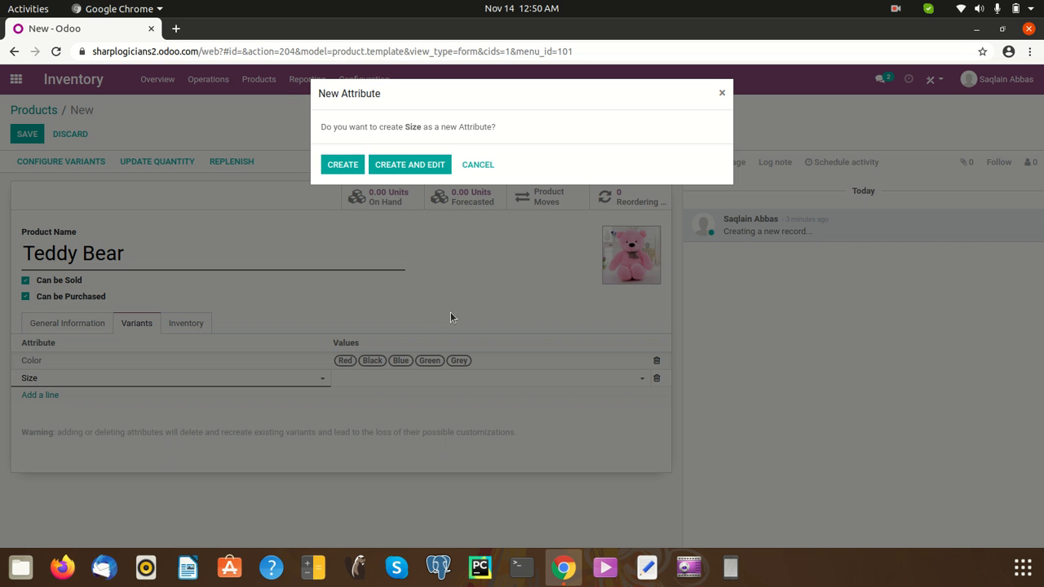
{"action": "left_click", "coordinate": [334, 167]}
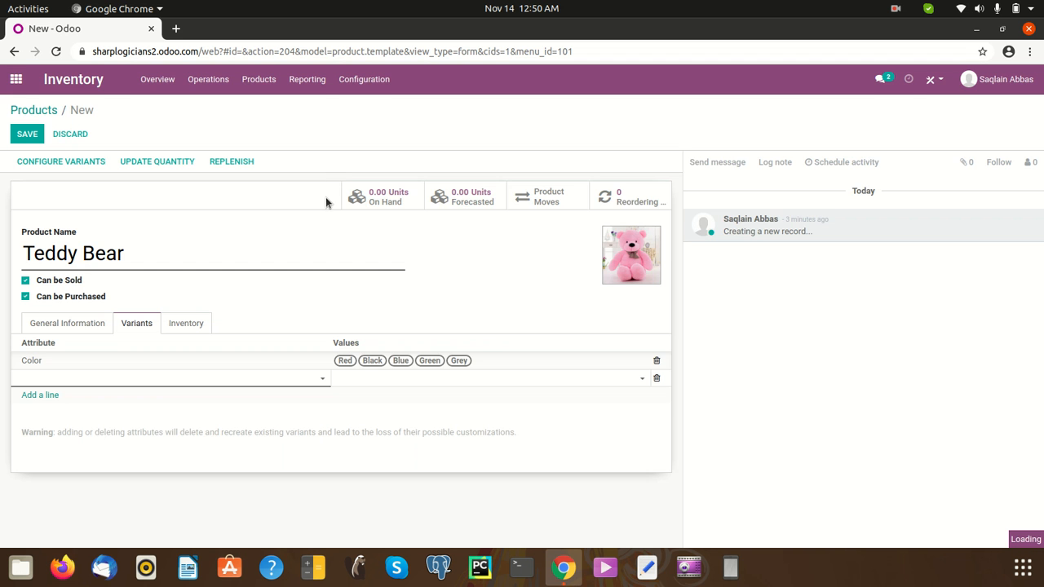
{"action": "left_click", "coordinate": [278, 380]}
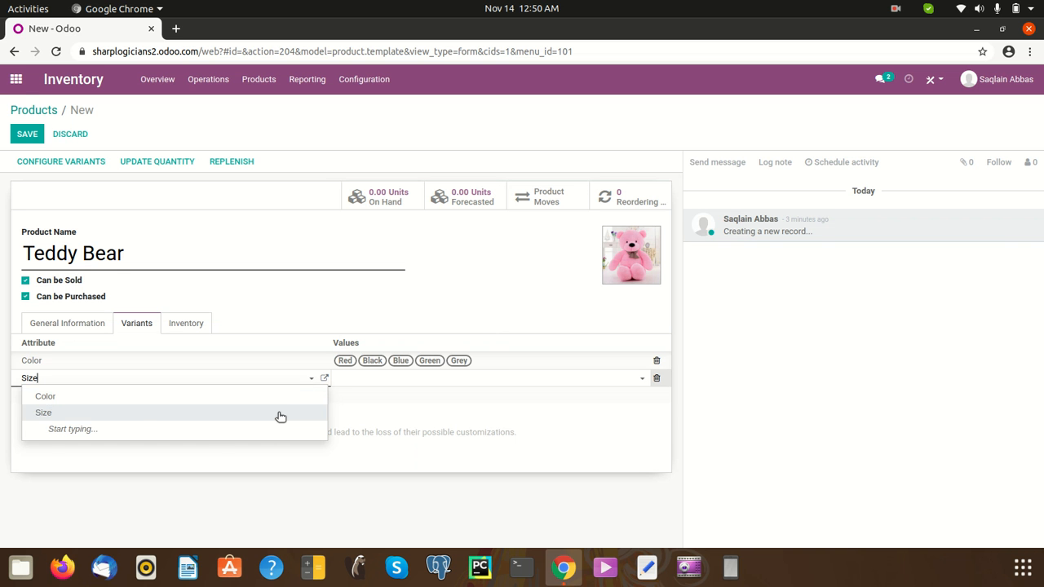
{"action": "left_click", "coordinate": [280, 415]}
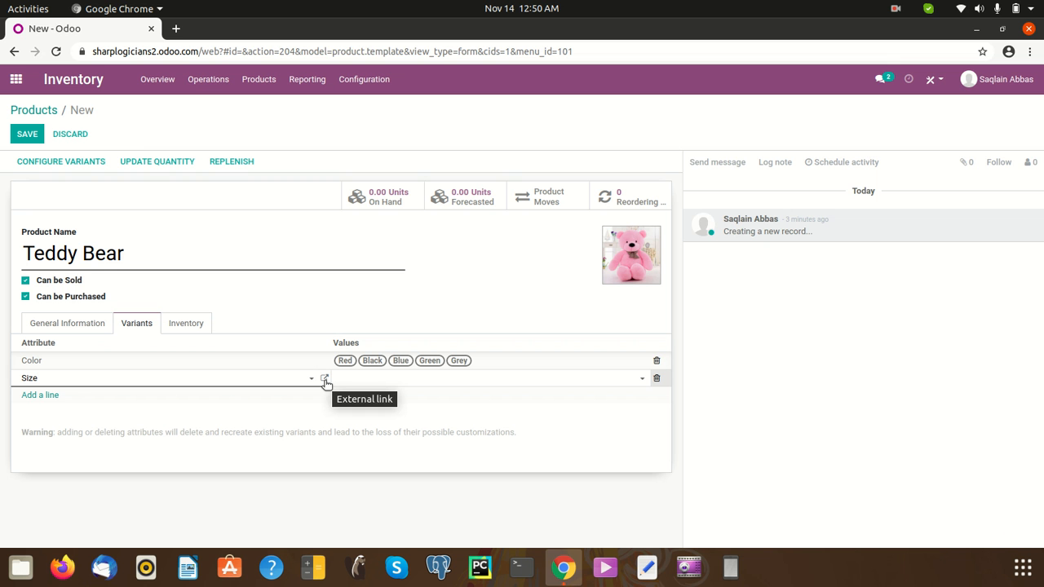
- Open the Size attribute's details, add the values Small, Medium and Large, and save the attribute
{"action": "left_click", "coordinate": [325, 379]}
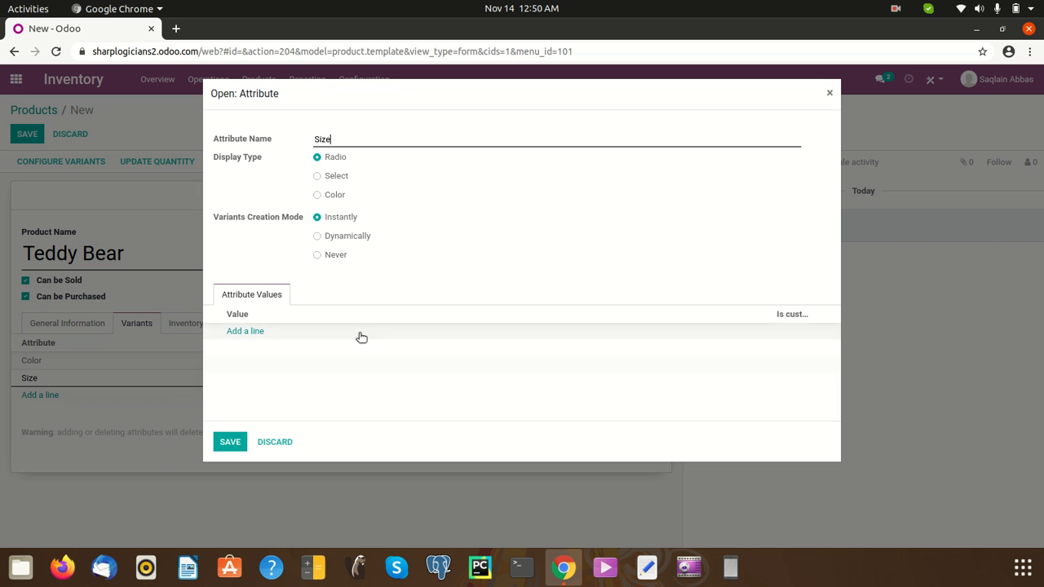
{"action": "left_click", "coordinate": [252, 331]}
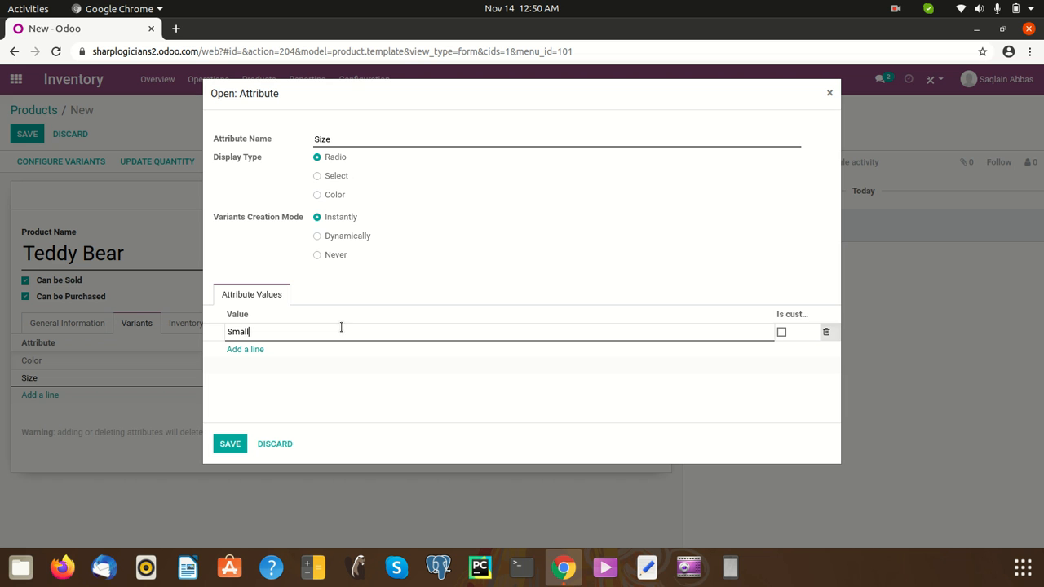
{"action": "left_click", "coordinate": [275, 390]}
{"action": "left_click", "coordinate": [243, 351]}
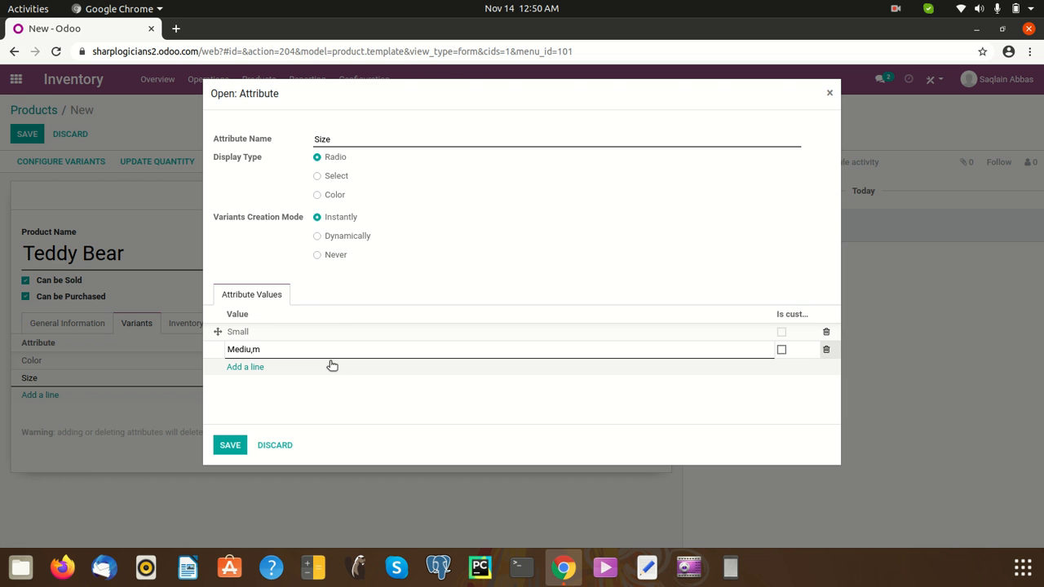
{"action": "type", "text": "Medium"}
{"action": "left_click", "coordinate": [294, 401]}
{"action": "left_click", "coordinate": [246, 367]}
{"action": "type", "text": "Large"}
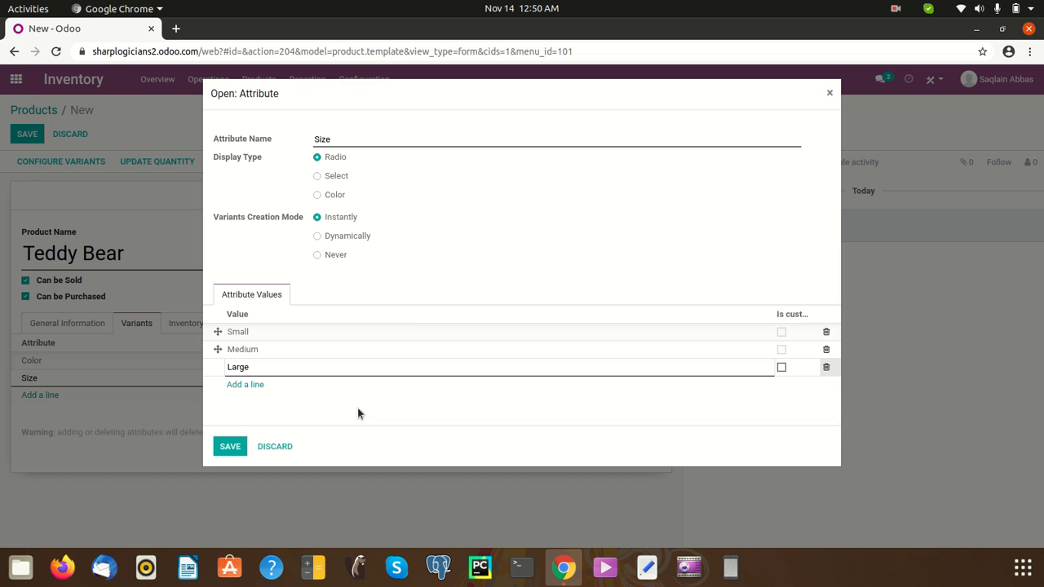
{"action": "left_click", "coordinate": [354, 410]}
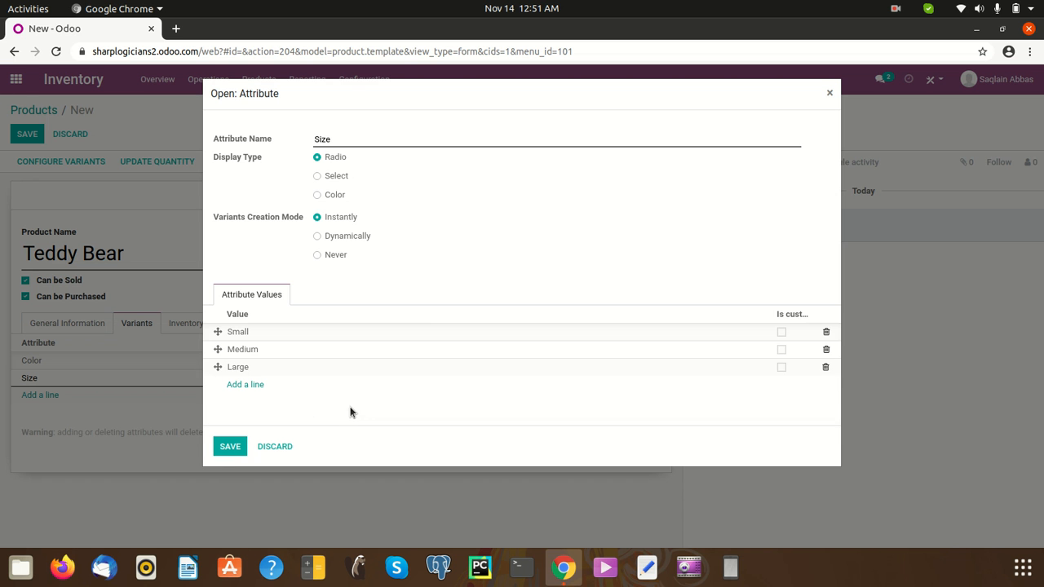
{"action": "left_click", "coordinate": [231, 447]}
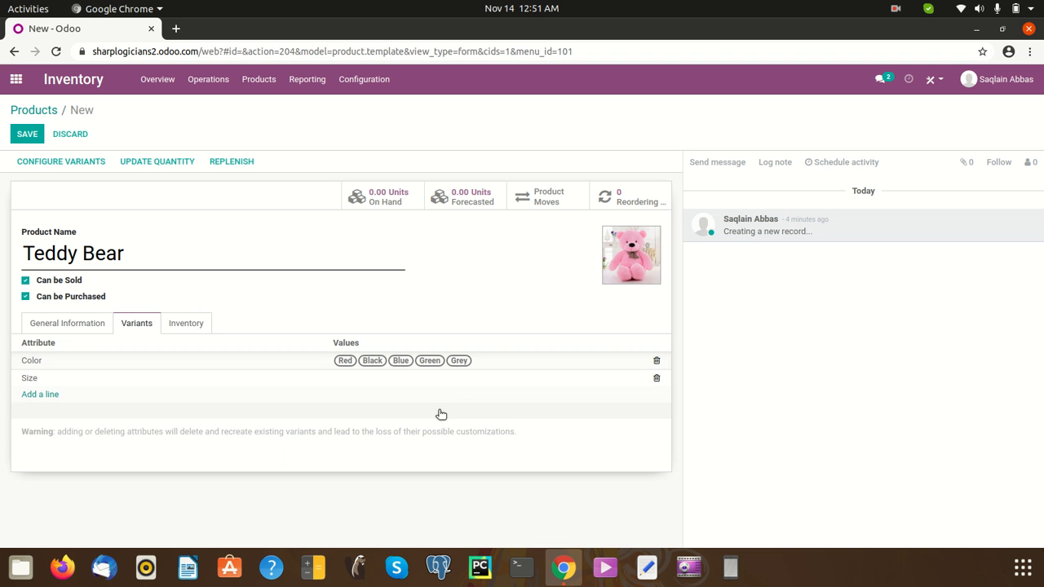
- Assign the values Small, Medium and Large to the Teddy Bear's Size attribute line
{"action": "left_click", "coordinate": [427, 381]}
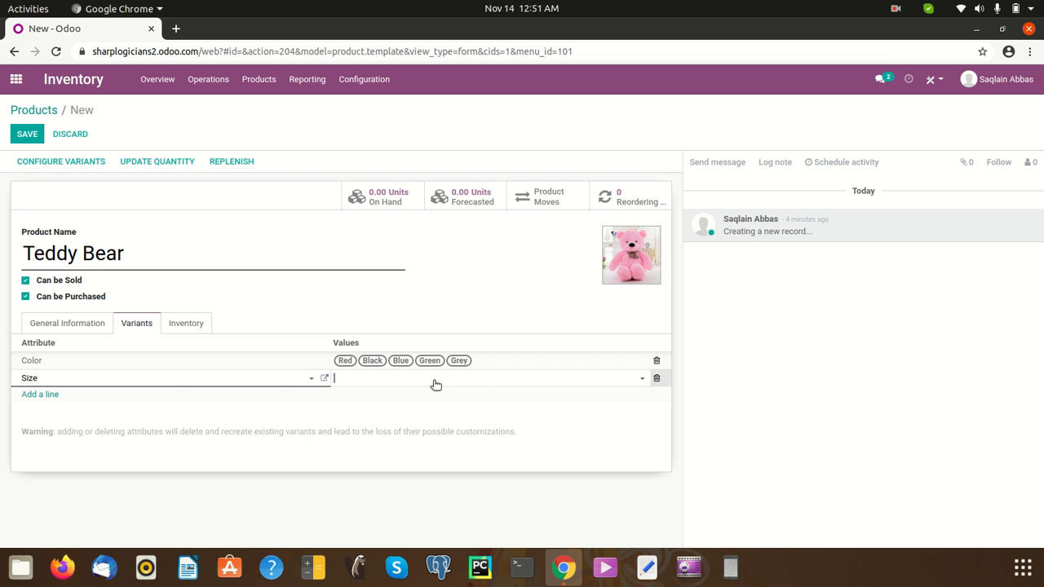
{"action": "left_click", "coordinate": [641, 381]}
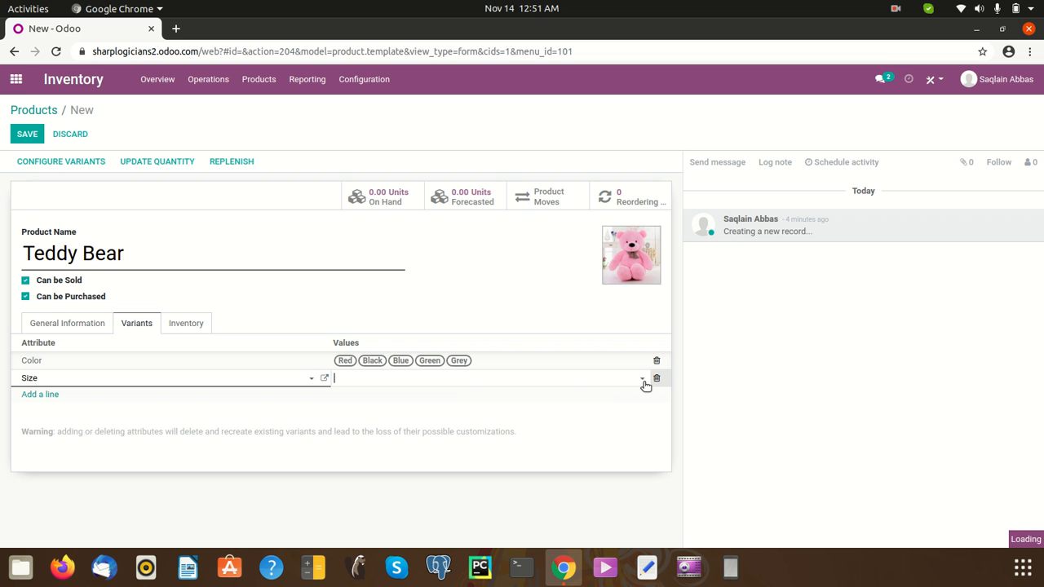
{"action": "left_click", "coordinate": [595, 403]}
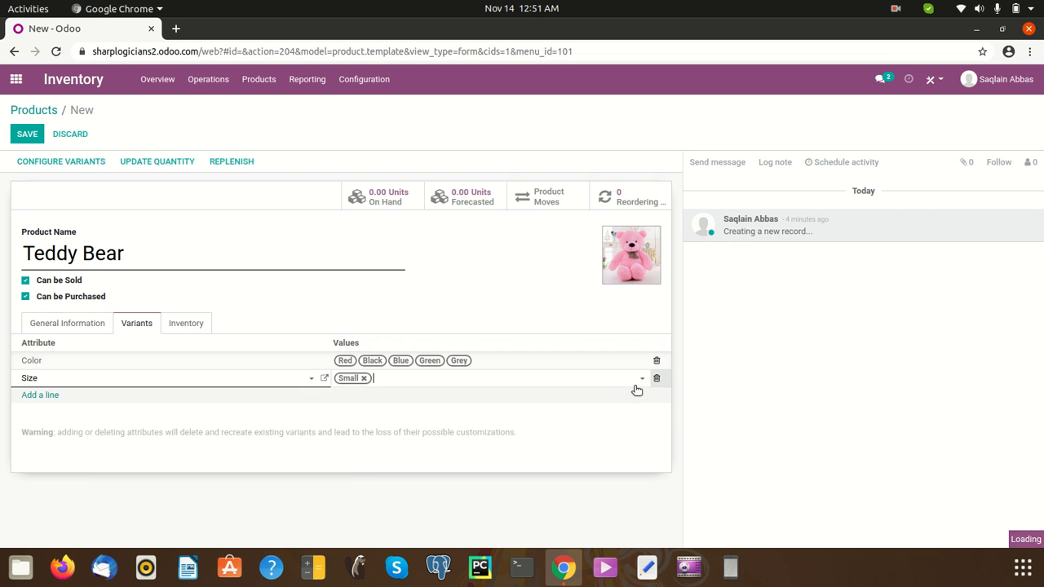
{"action": "left_click", "coordinate": [643, 381]}
{"action": "left_click", "coordinate": [560, 399]}
{"action": "left_click", "coordinate": [642, 380]}
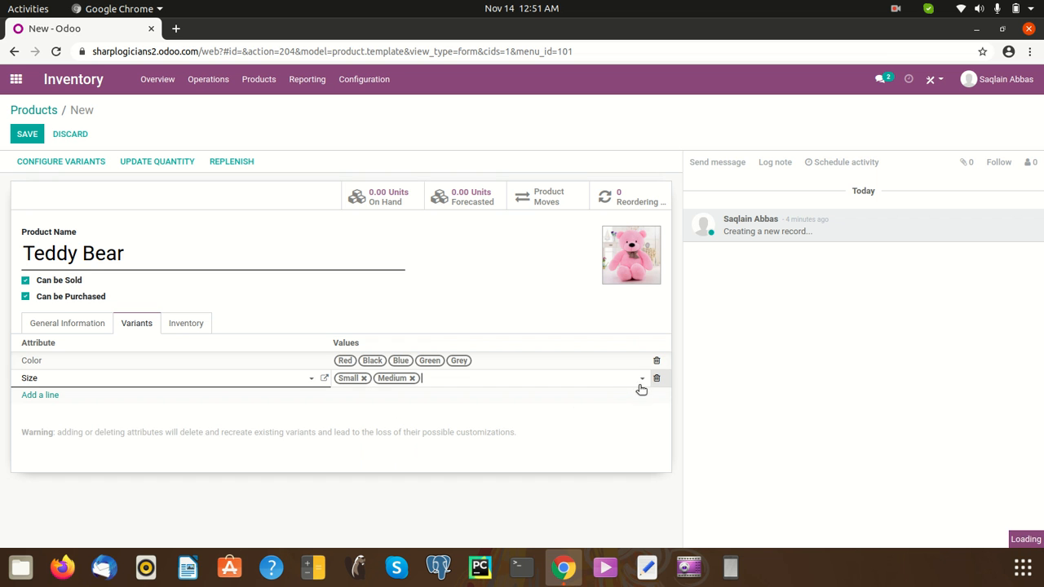
{"action": "left_click", "coordinate": [589, 405]}
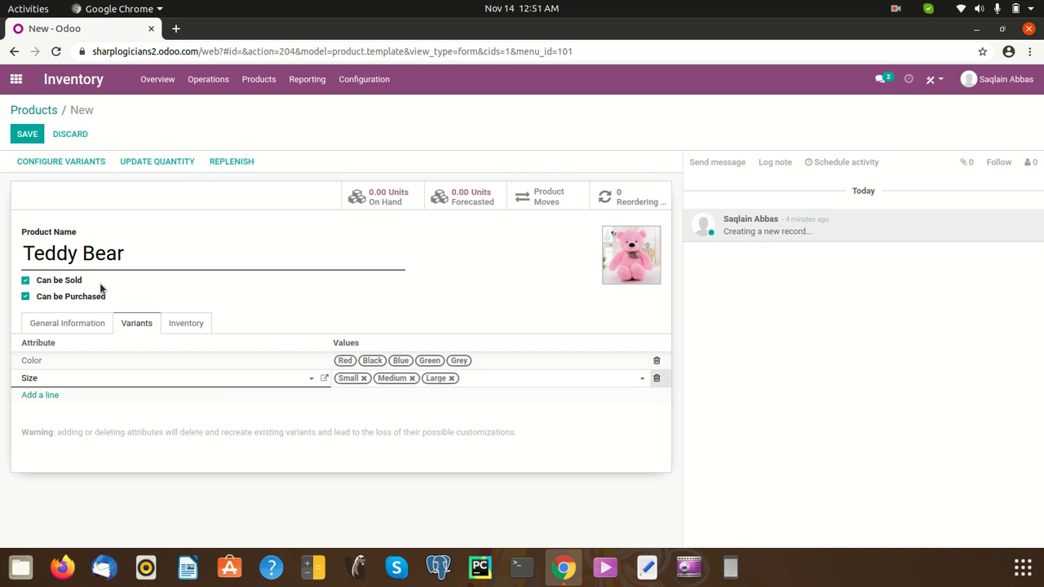
- Look through the product's inventory settings for routes, logistics and delivery descriptions, and return to its variant attributes
{"action": "left_click", "coordinate": [188, 329]}
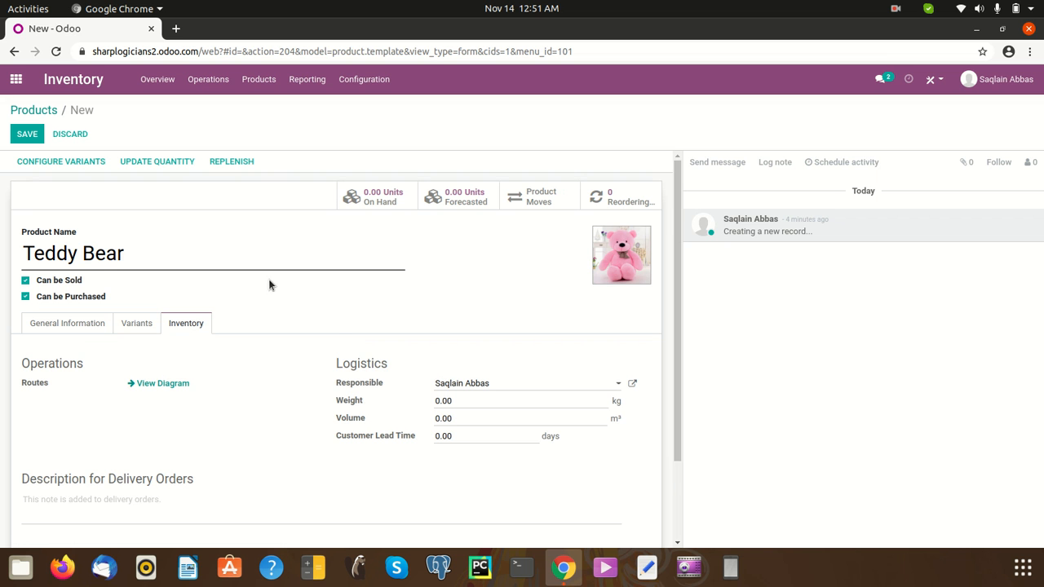
{"action": "scroll", "coordinate": [189, 330], "scroll_direction": "down", "scroll_amount": 1}
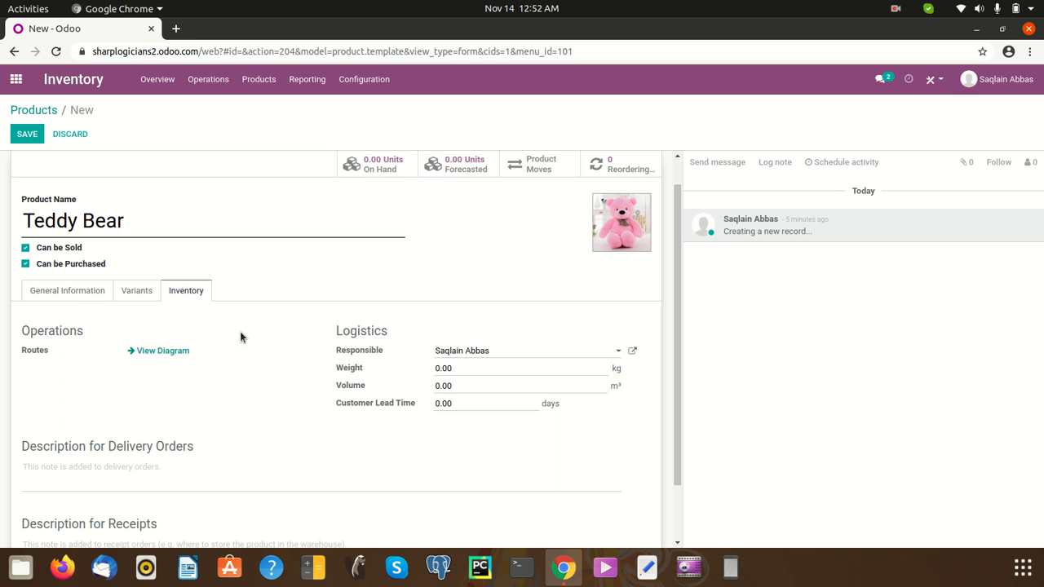
{"action": "left_click", "coordinate": [137, 291]}
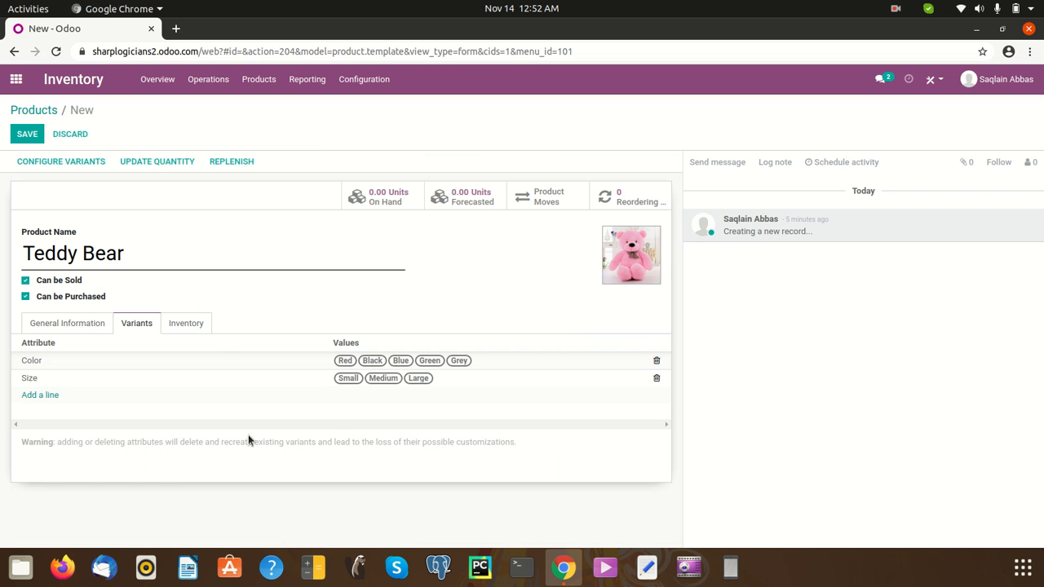
- Review the Teddy Bear's inventory settings, general information and variant attributes, and save the new product
{"action": "left_click", "coordinate": [174, 324]}
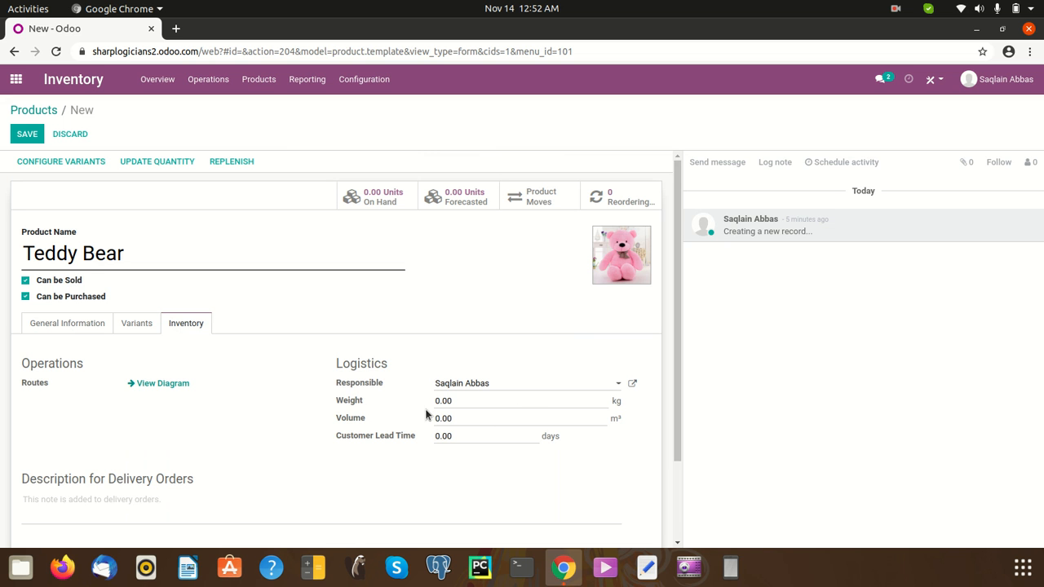
{"action": "left_click", "coordinate": [61, 322]}
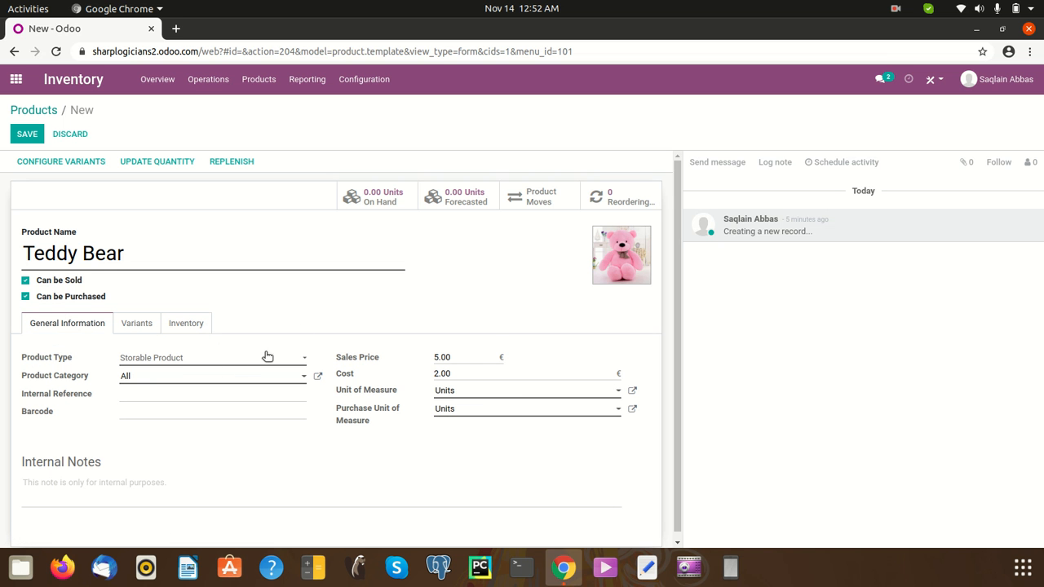
{"action": "left_click", "coordinate": [137, 323]}
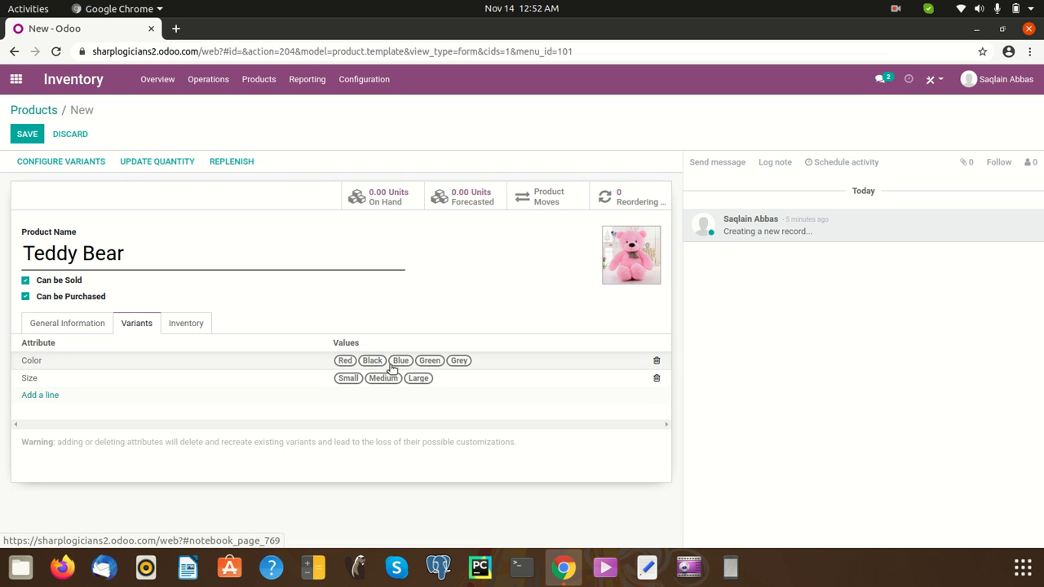
{"action": "left_click", "coordinate": [18, 139]}
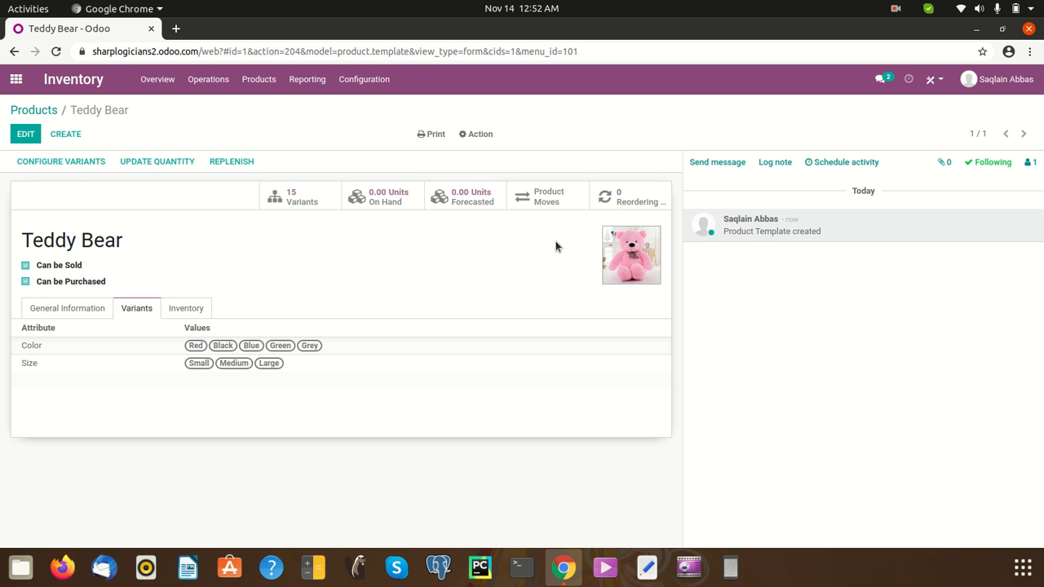
{"action": "left_click", "coordinate": [26, 133]}
{"action": "mouse_move", "coordinate": [610, 242]}
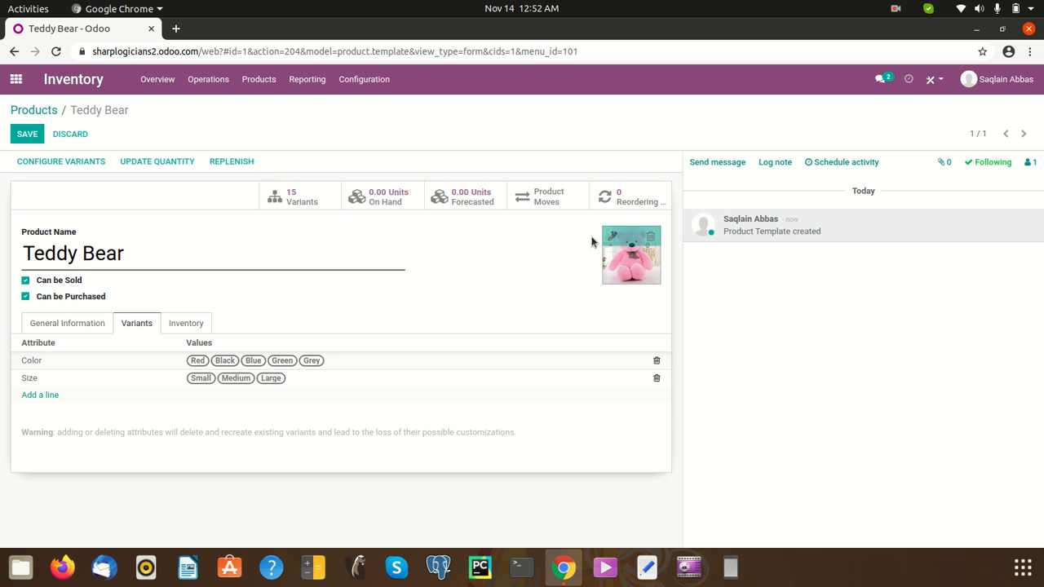
{"action": "left_click", "coordinate": [20, 135]}
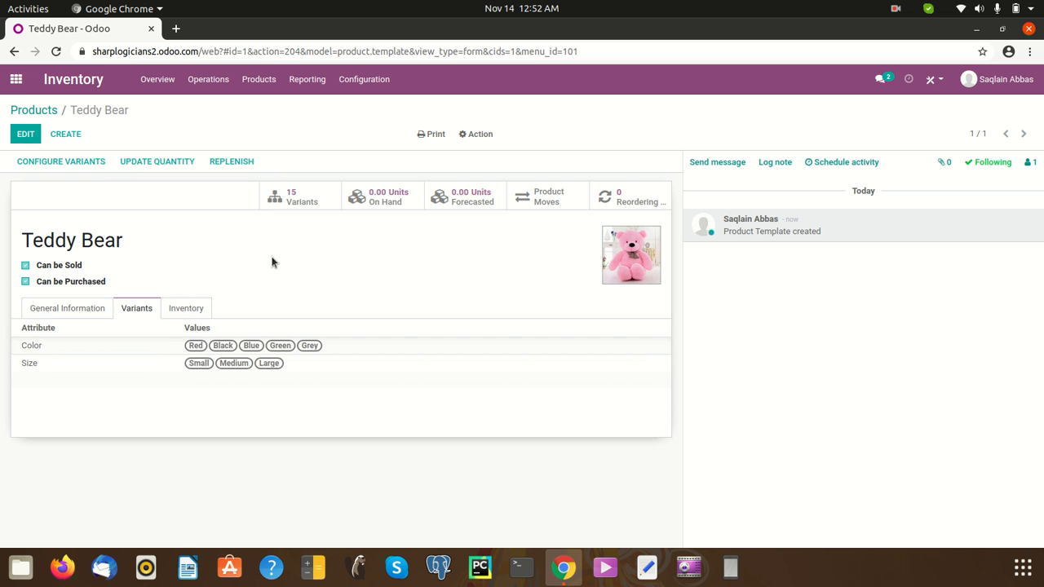
- Update the on-hand quantity of the Teddy Bear (Red, Small) variant to 3 and apply it
{"action": "left_click", "coordinate": [180, 161]}
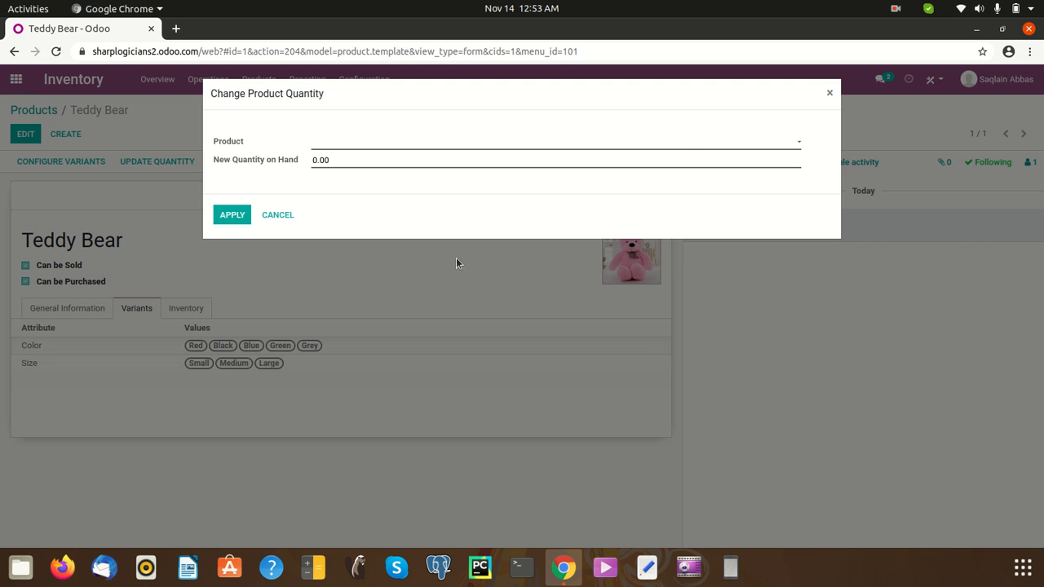
{"action": "left_click", "coordinate": [691, 150]}
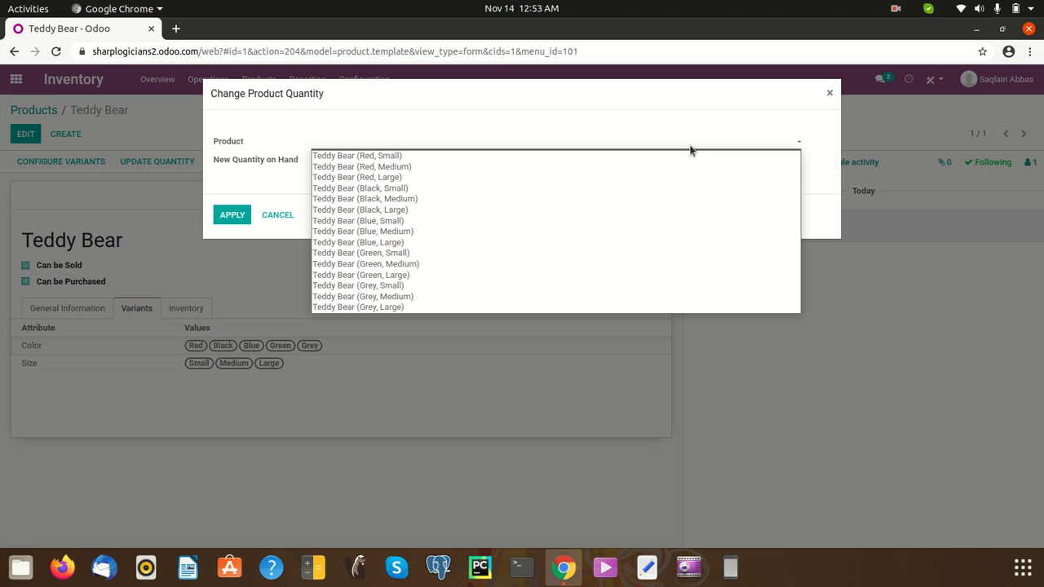
{"action": "left_click", "coordinate": [544, 123]}
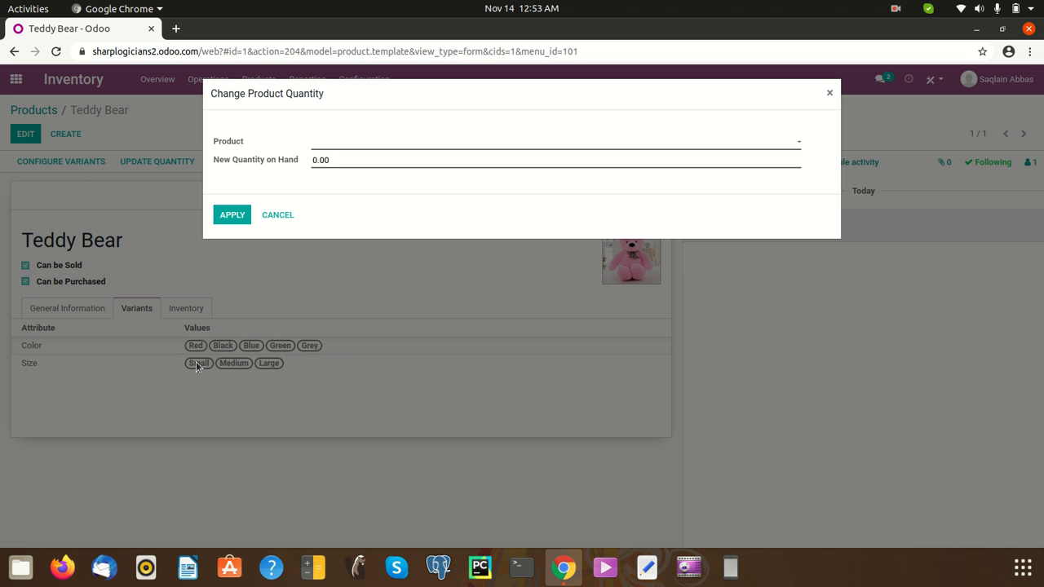
{"action": "left_click", "coordinate": [731, 136]}
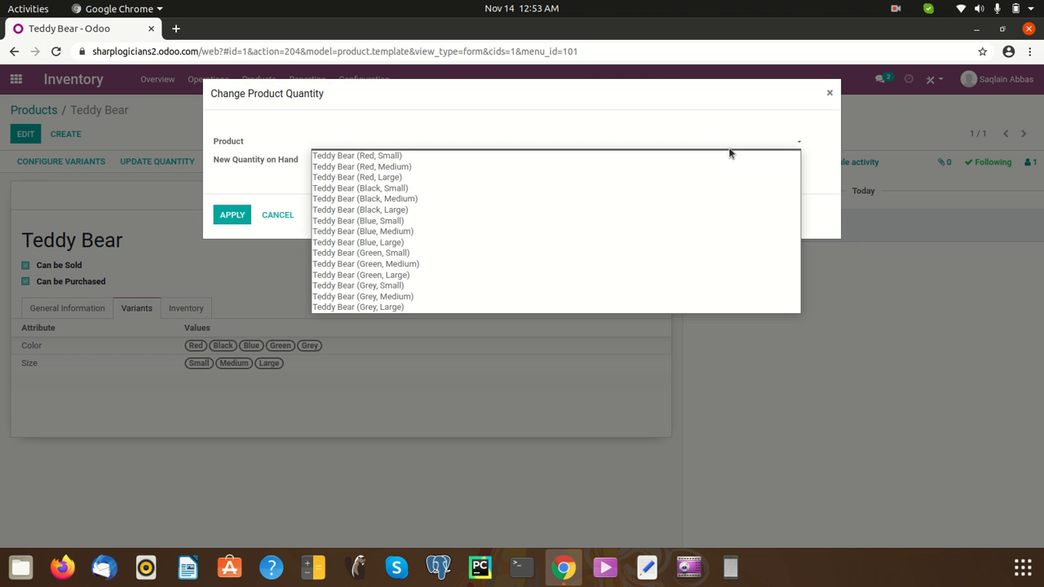
{"action": "left_click", "coordinate": [394, 155]}
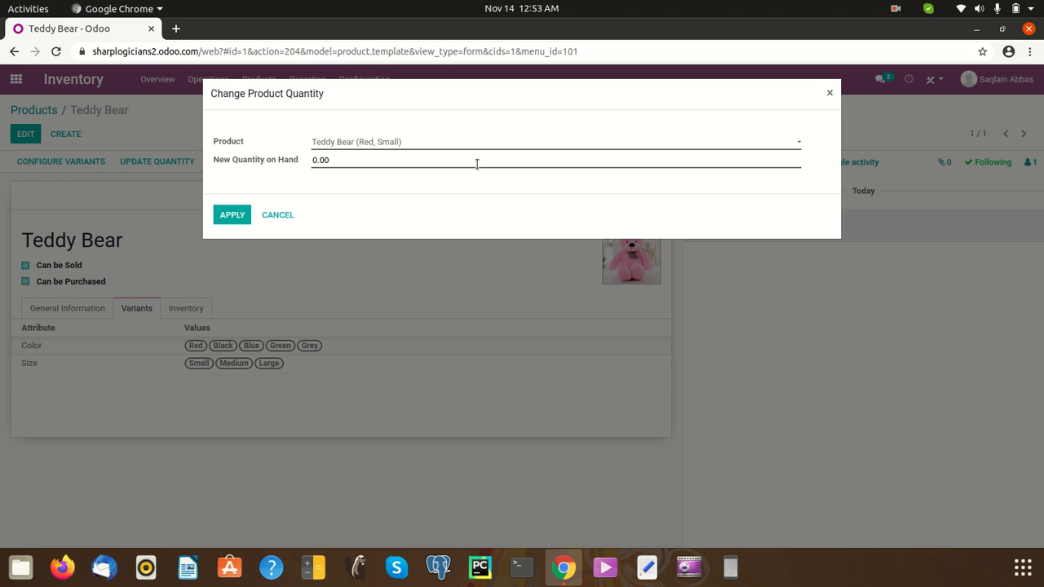
{"action": "key", "text": "BackSpace"}
{"action": "type", "text": "3"}
{"action": "left_click", "coordinate": [229, 216]}
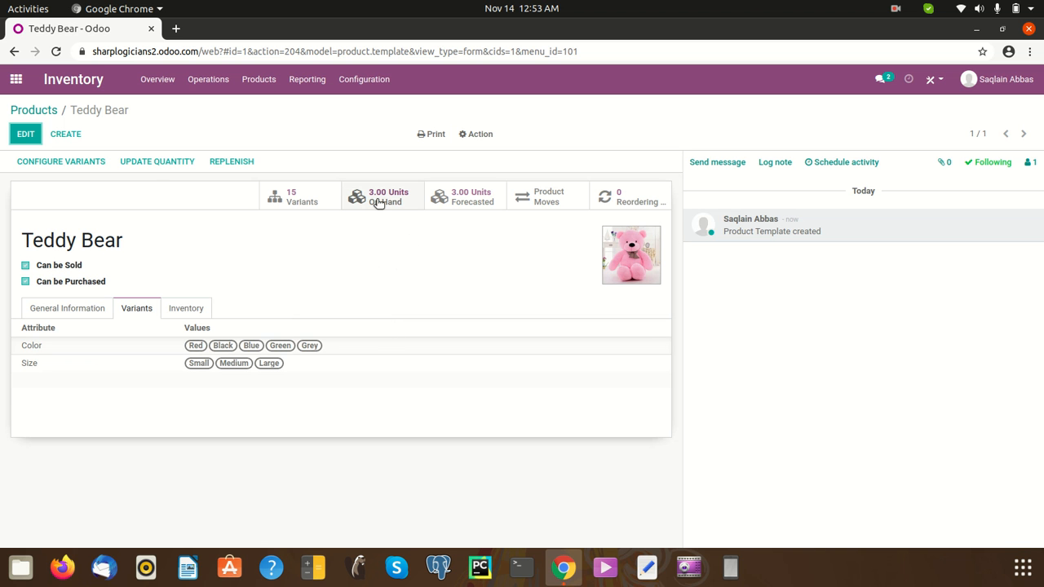
- Update the on-hand quantity of the Teddy Bear (Red, Medium) variant to 3 and apply it
{"action": "left_click", "coordinate": [129, 164]}
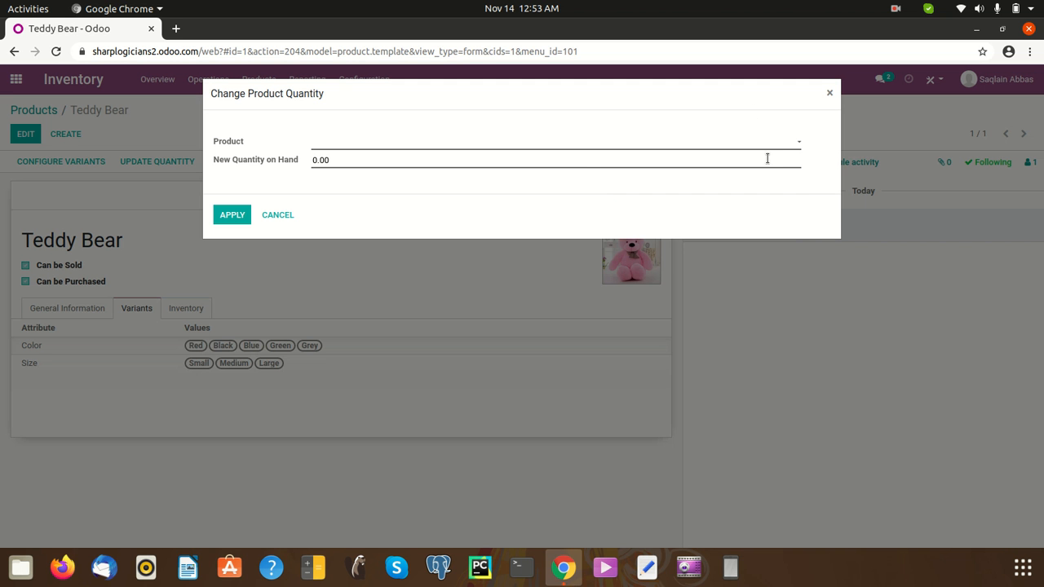
{"action": "left_click", "coordinate": [767, 142]}
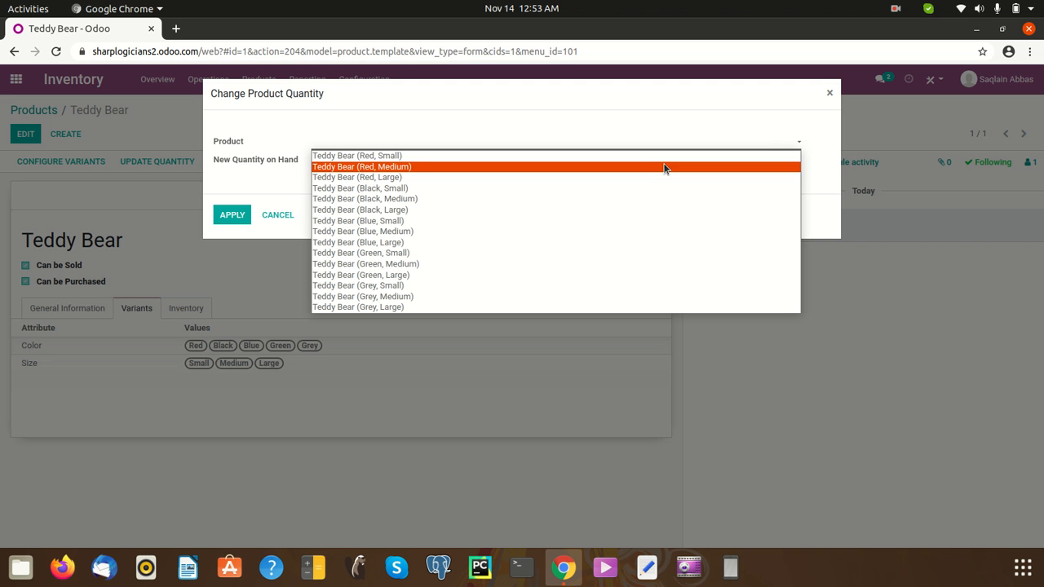
{"action": "left_click", "coordinate": [554, 168]}
{"action": "left_click_drag", "start_coordinate": [316, 162], "coordinate": [407, 161]}
{"action": "left_click", "coordinate": [316, 161]}
{"action": "key", "text": "BackSpace"}
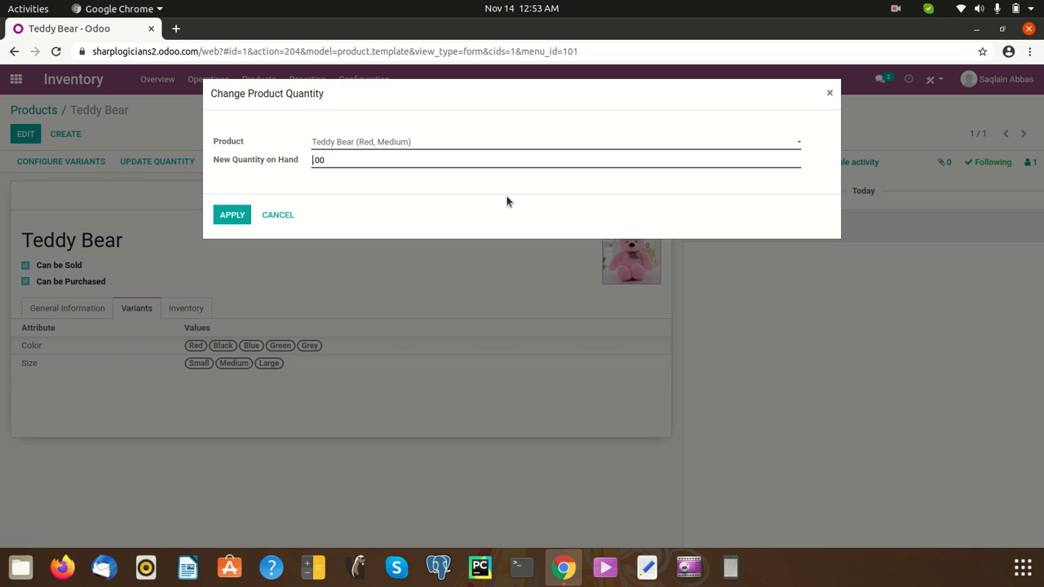
{"action": "type", "text": "3"}
{"action": "left_click", "coordinate": [232, 219]}
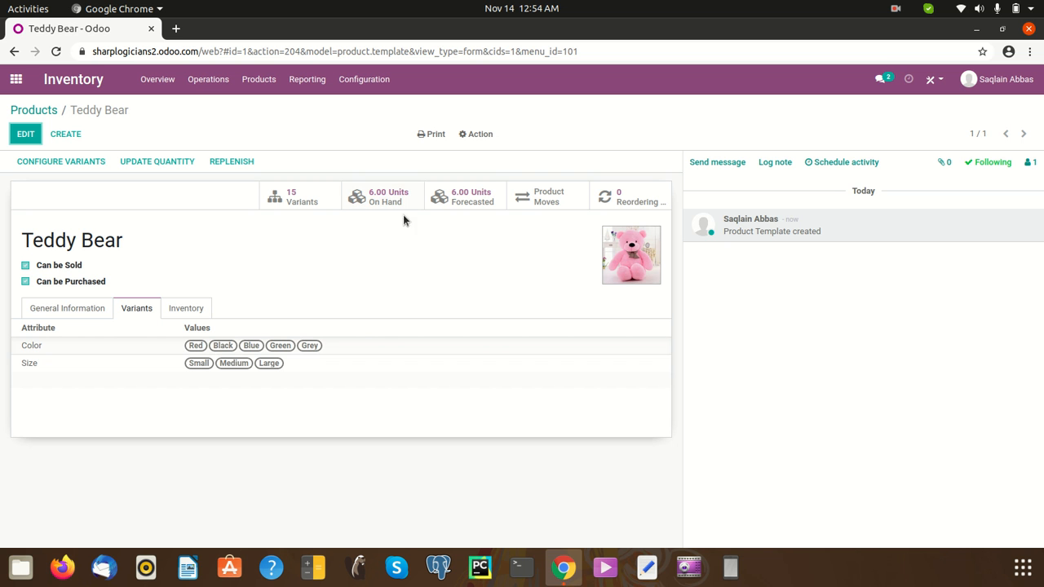
{"action": "left_click", "coordinate": [163, 162]}
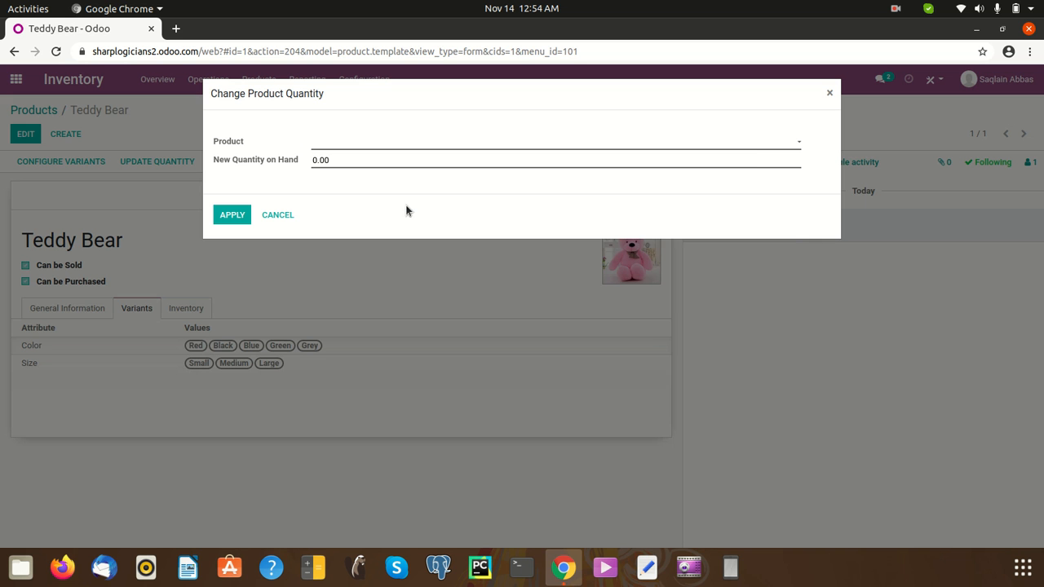
{"action": "left_click", "coordinate": [752, 143]}
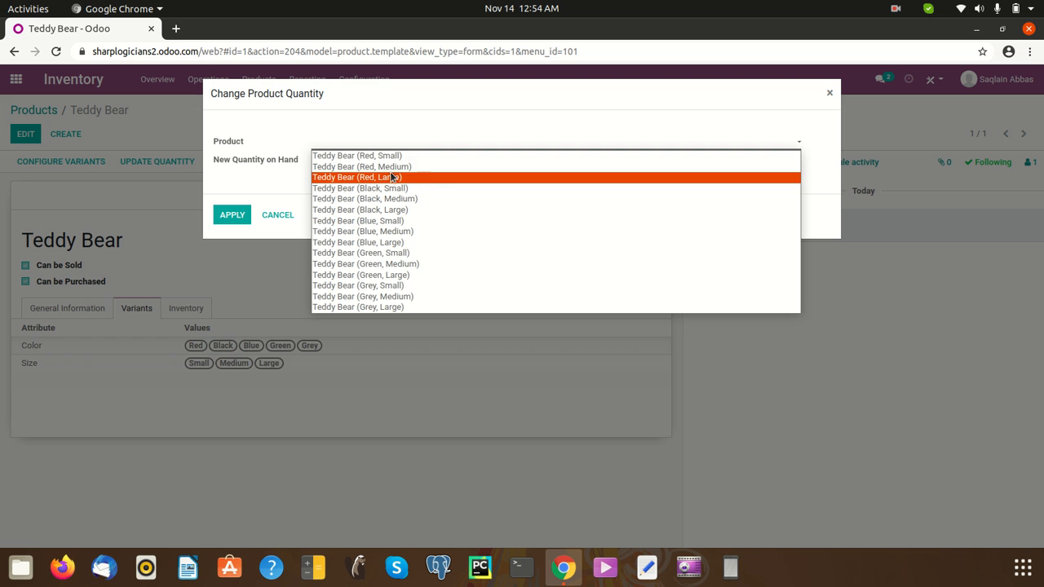
{"action": "left_click", "coordinate": [396, 128]}
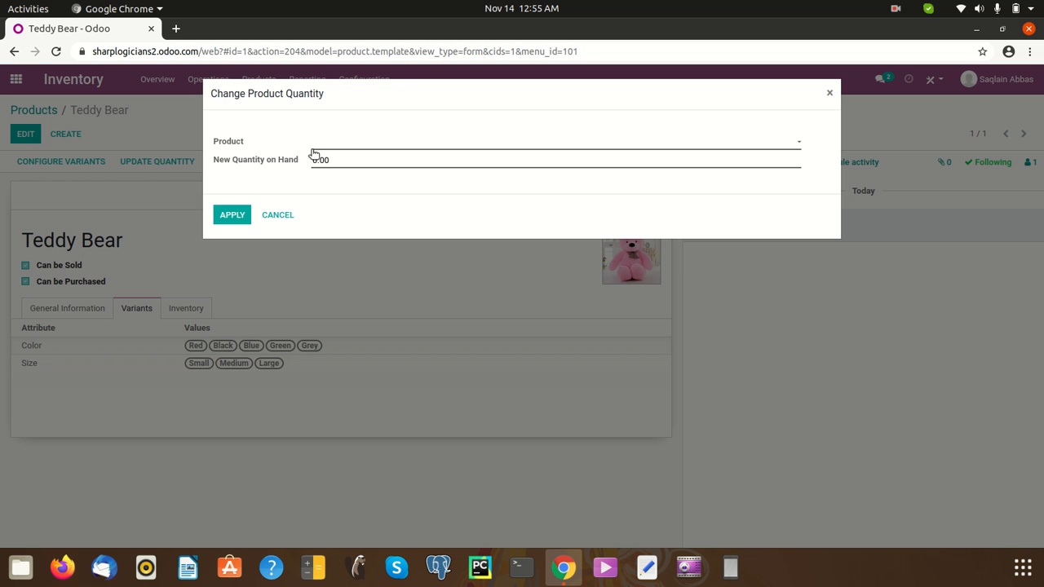
{"action": "left_click", "coordinate": [275, 216]}
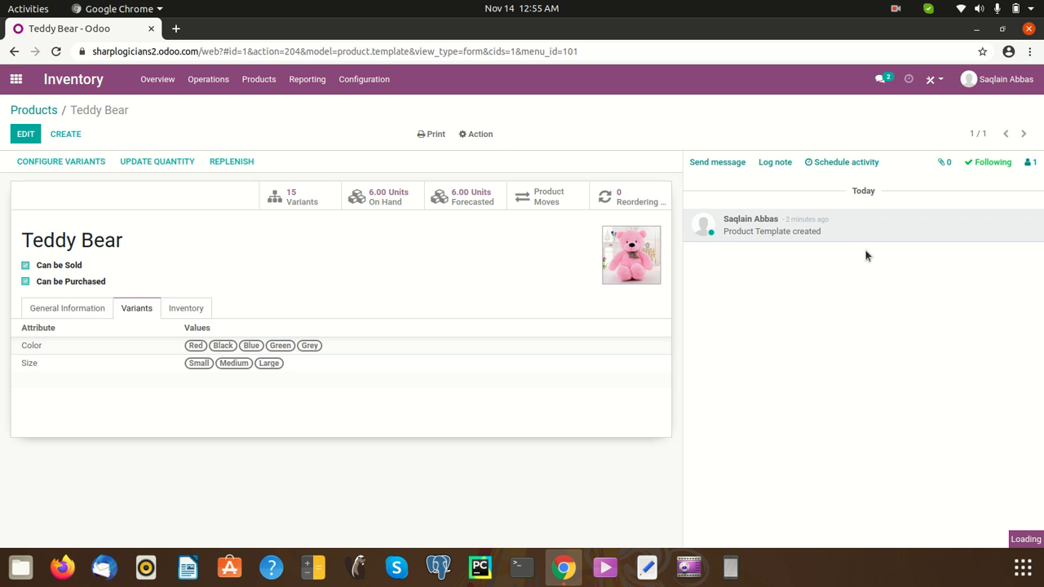
- Open the list of product attributes and examine the values defined for Color and Size
{"action": "left_click", "coordinate": [367, 84]}
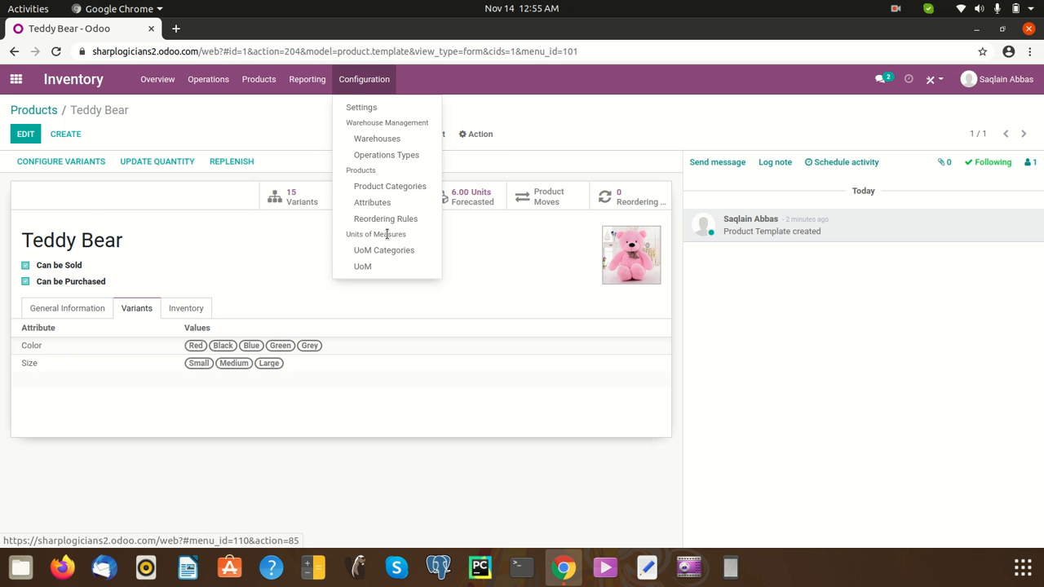
{"action": "left_click", "coordinate": [389, 205]}
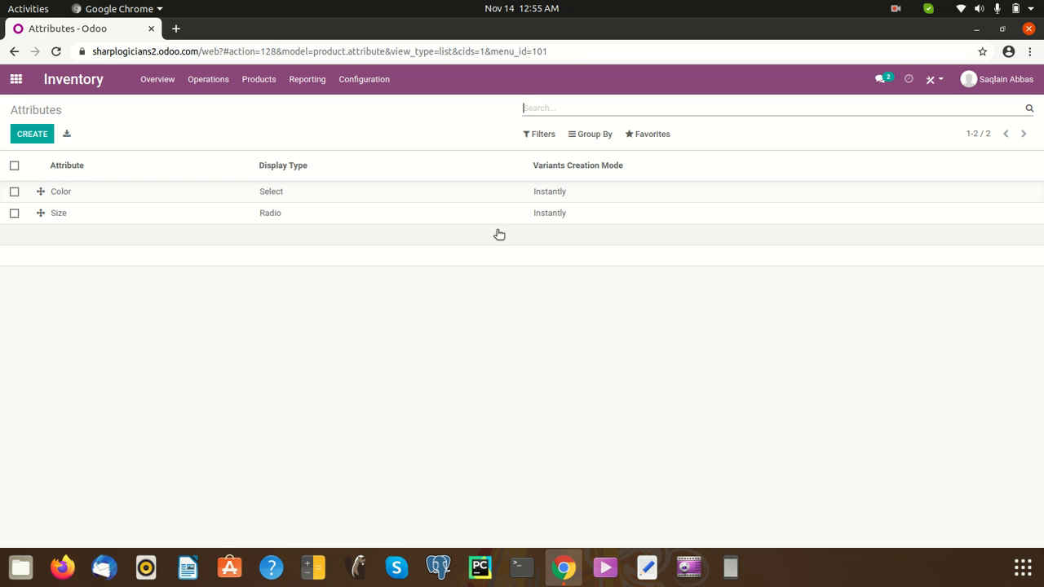
{"action": "left_click", "coordinate": [175, 193]}
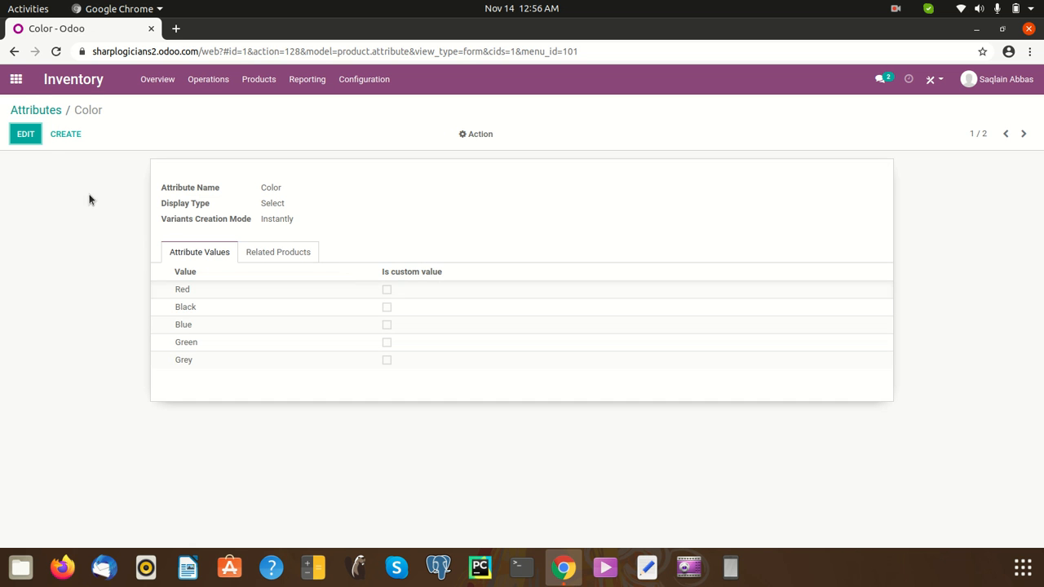
{"action": "left_click", "coordinate": [13, 52]}
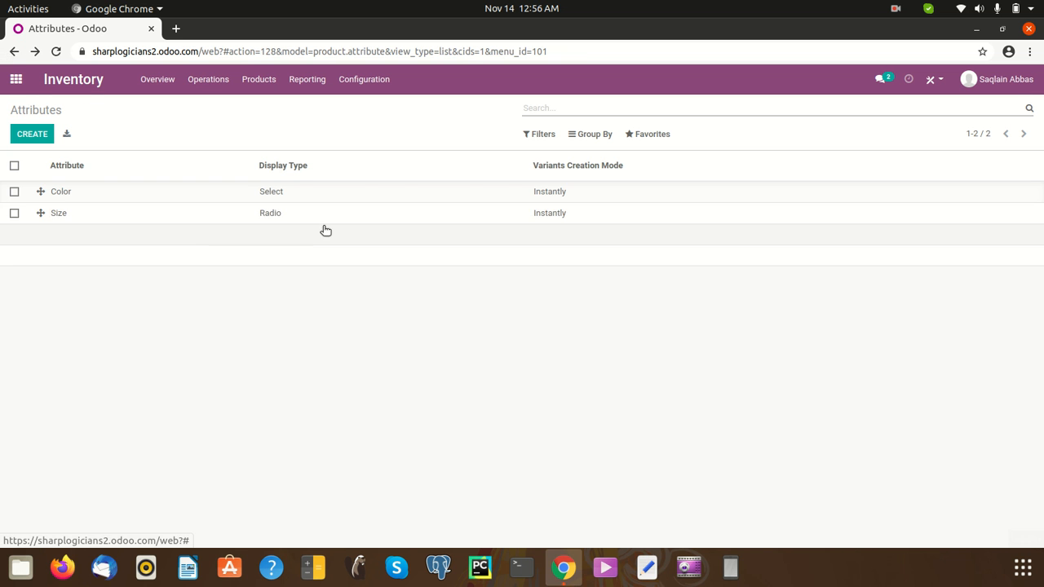
{"action": "left_click", "coordinate": [293, 207]}
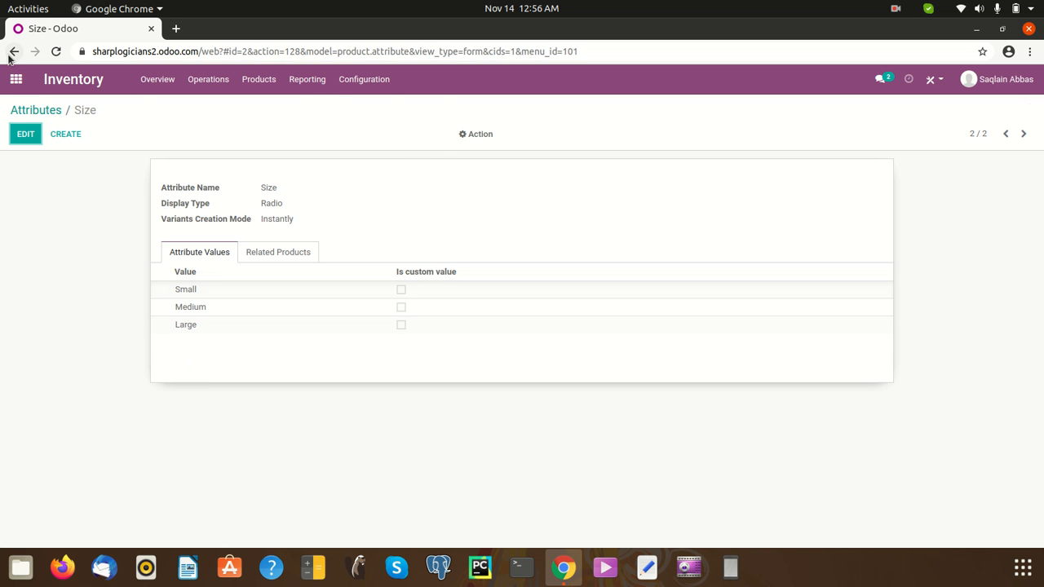
- Open the Inventory configuration settings and look through the shipping and shipping connector options
{"action": "left_click", "coordinate": [364, 78]}
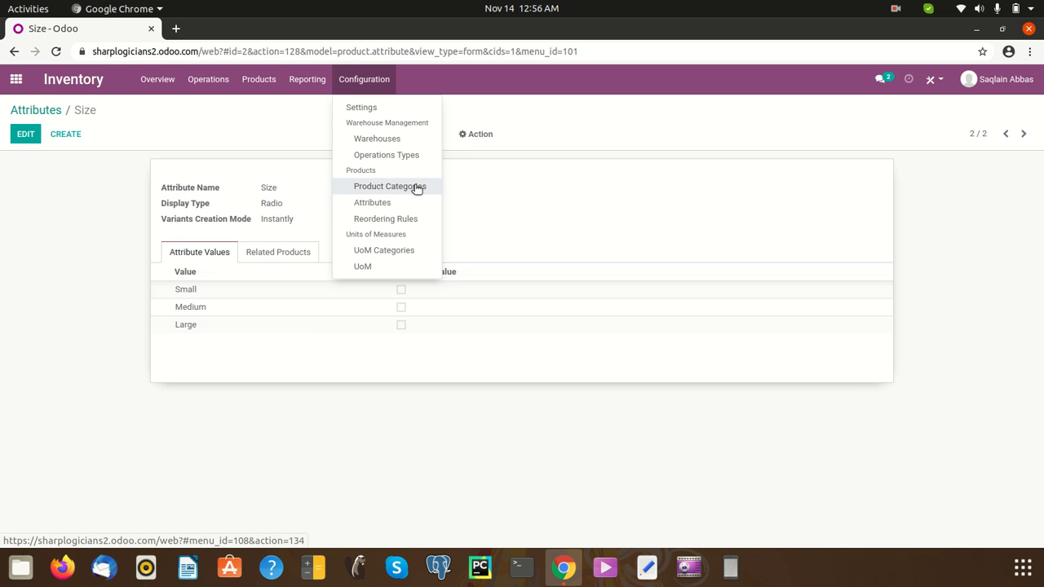
{"action": "mouse_move", "coordinate": [292, 84]}
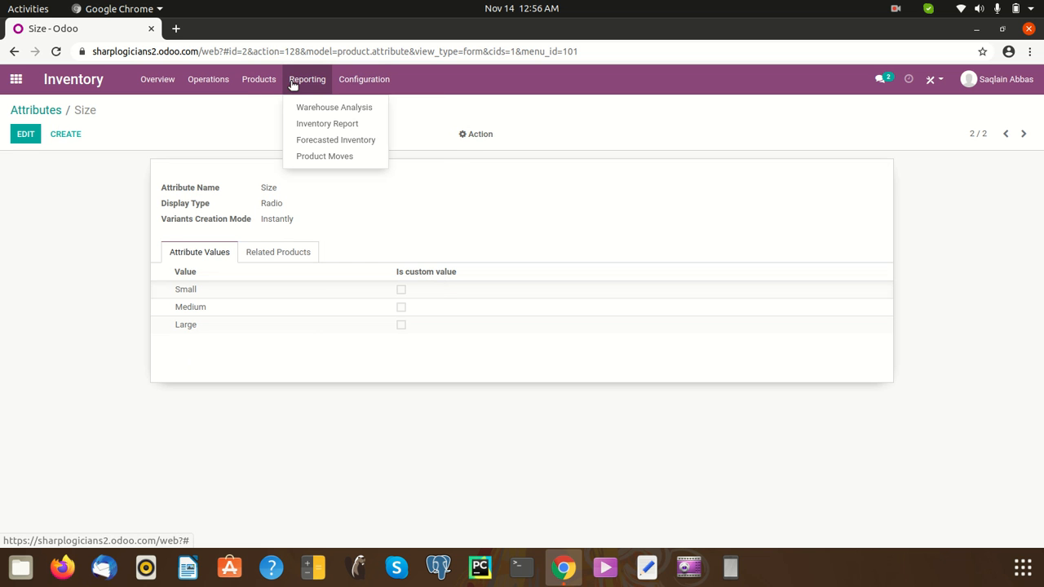
{"action": "mouse_move", "coordinate": [349, 88]}
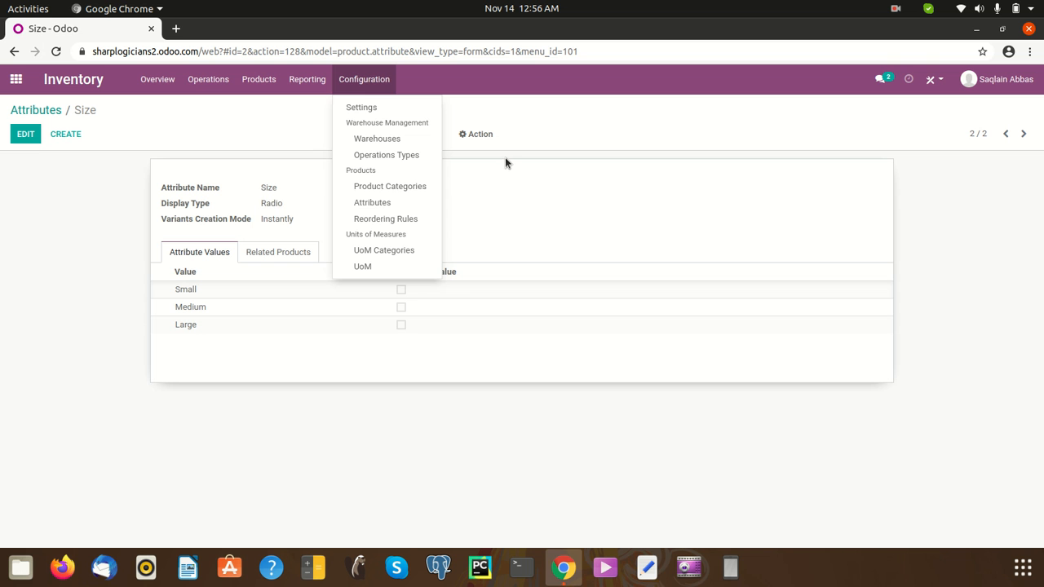
{"action": "left_click", "coordinate": [364, 79]}
{"action": "left_click", "coordinate": [364, 79]}
{"action": "left_click", "coordinate": [362, 107]}
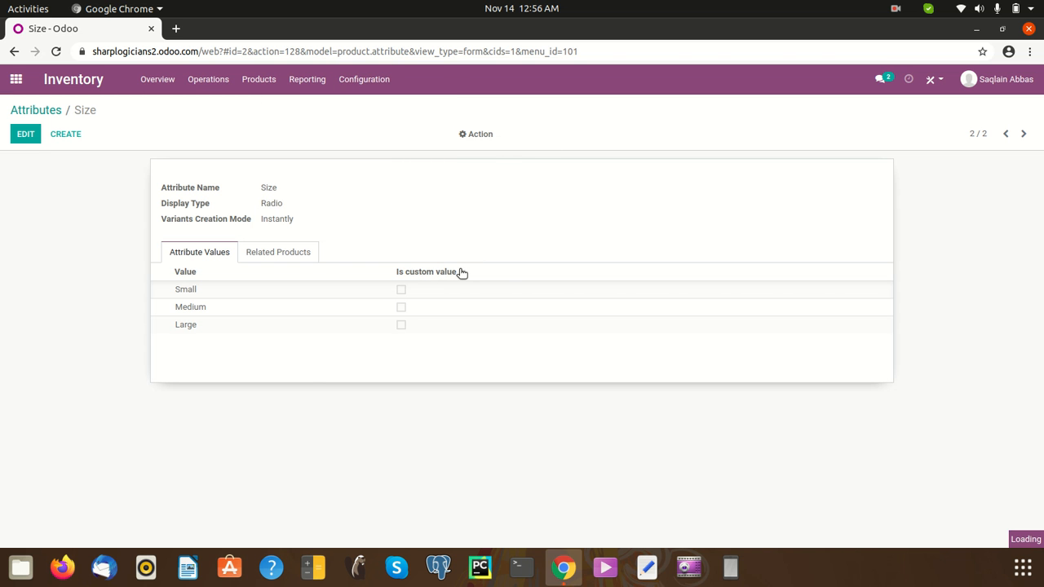
{"action": "scroll", "coordinate": [481, 322], "scroll_direction": "down", "scroll_amount": 6}
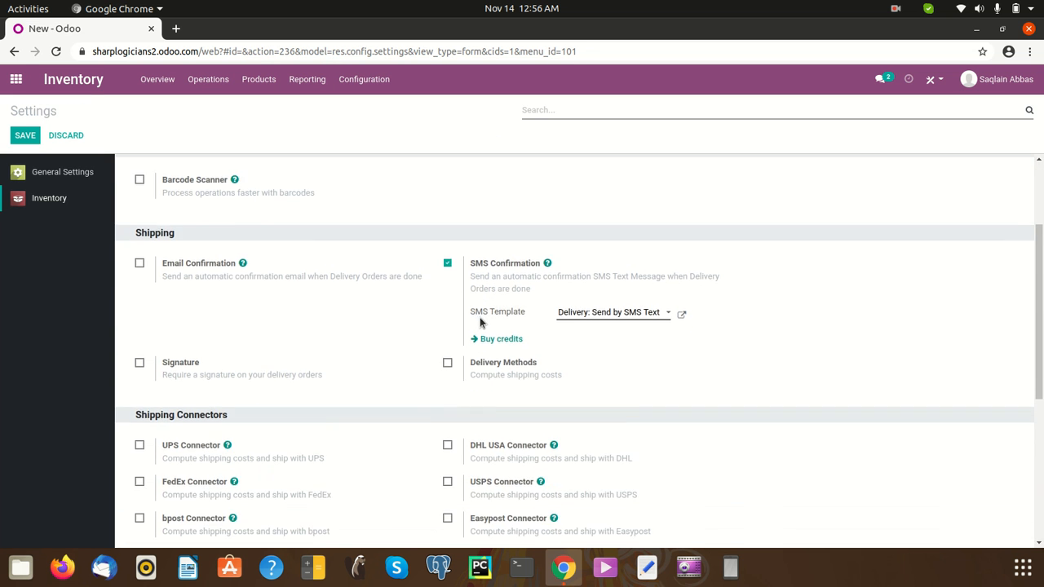